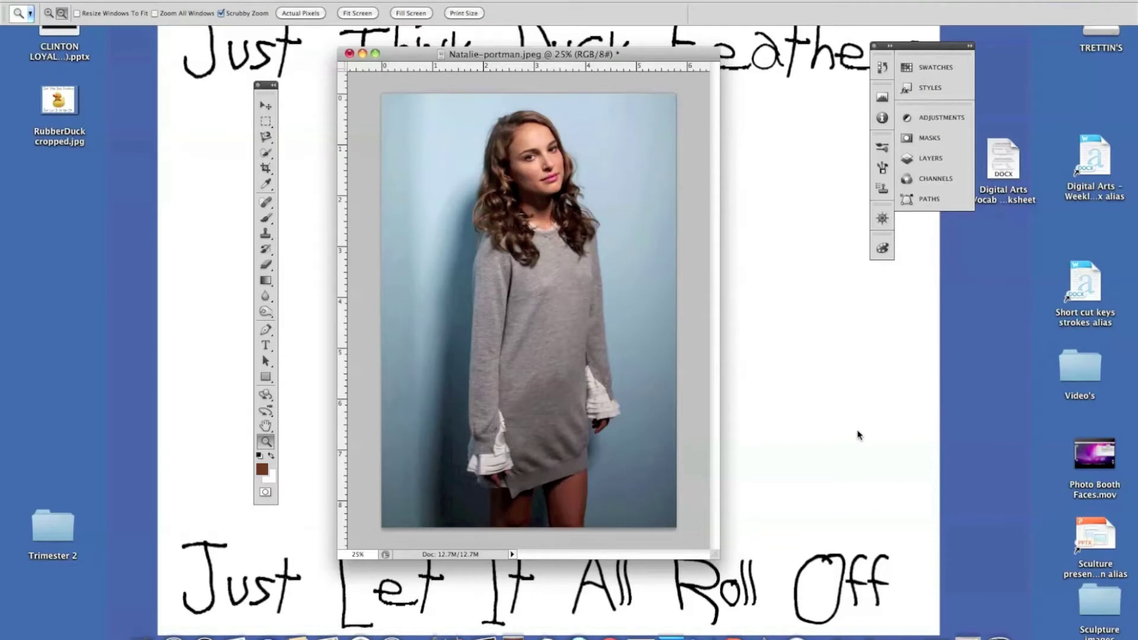
# Step: Duplicate the portrait's Background layer as Layer 1 with Cmd+J
pyautogui.click(929, 159)
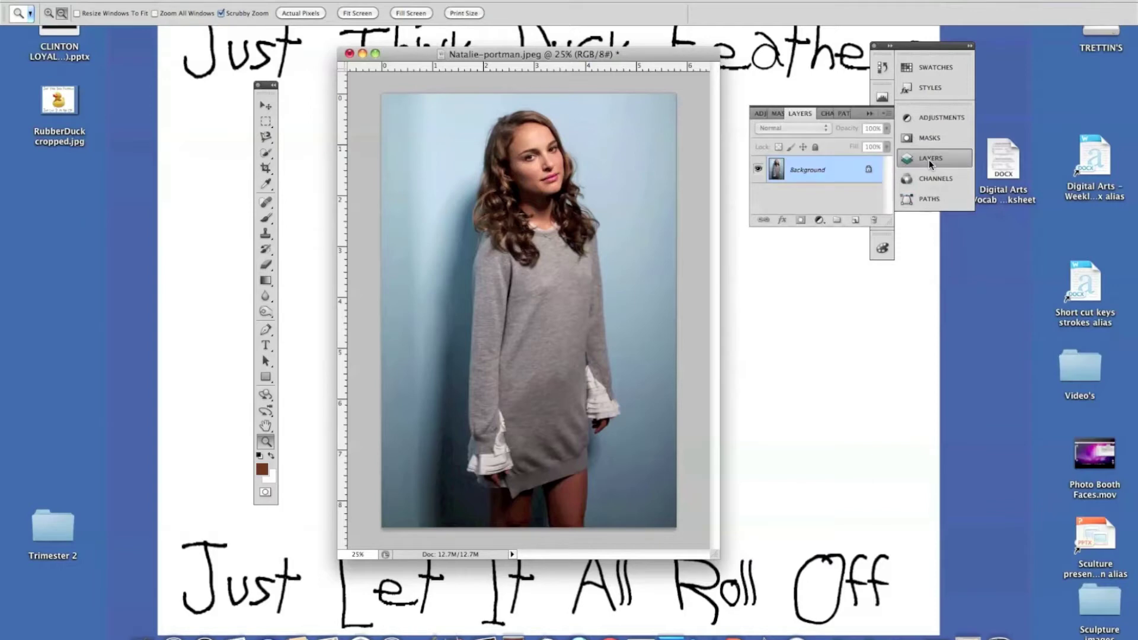
pyautogui.press('super+j')
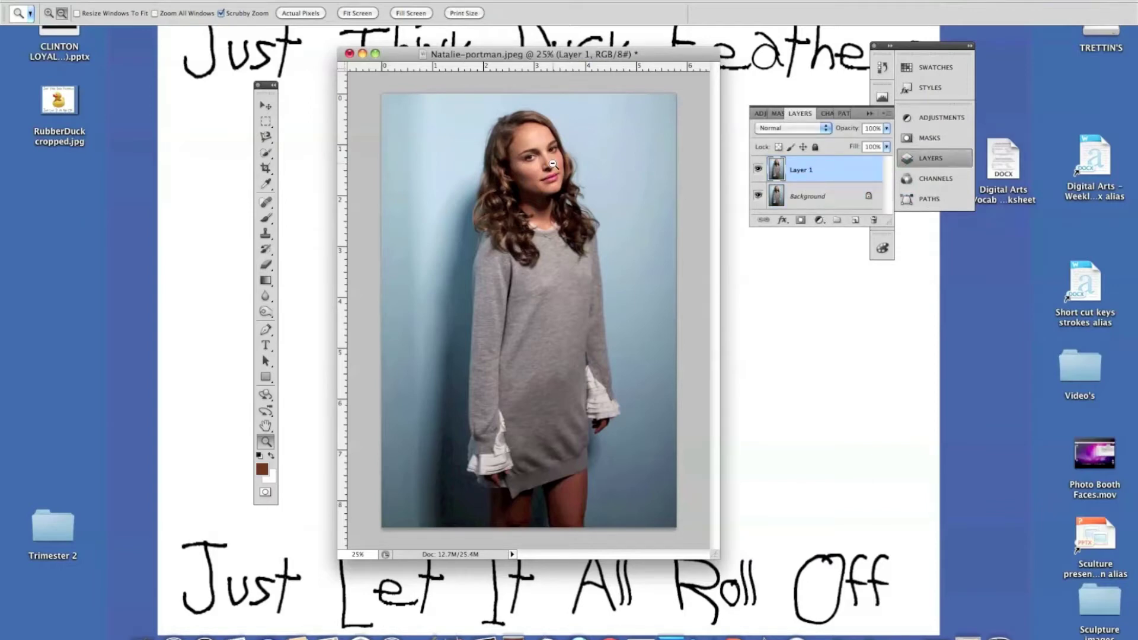
# Step: Apply Brightness/Contrast to Layer 1 with Brightness 80 and Contrast 45
pyautogui.click(181, 3)
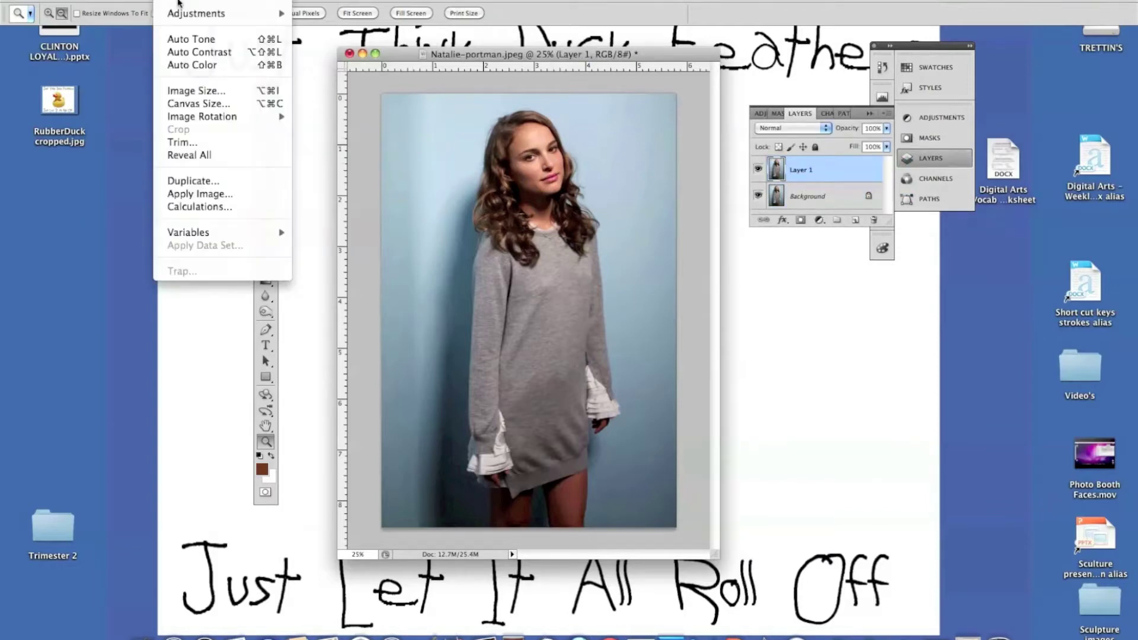
pyautogui.moveTo(184, 13)
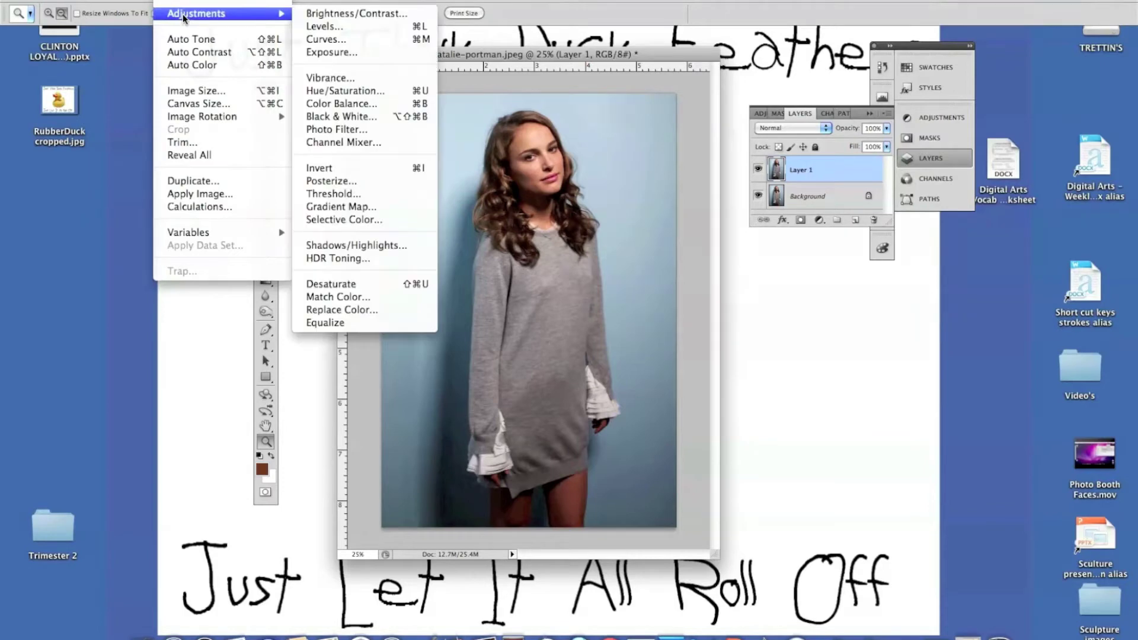
pyautogui.click(354, 13)
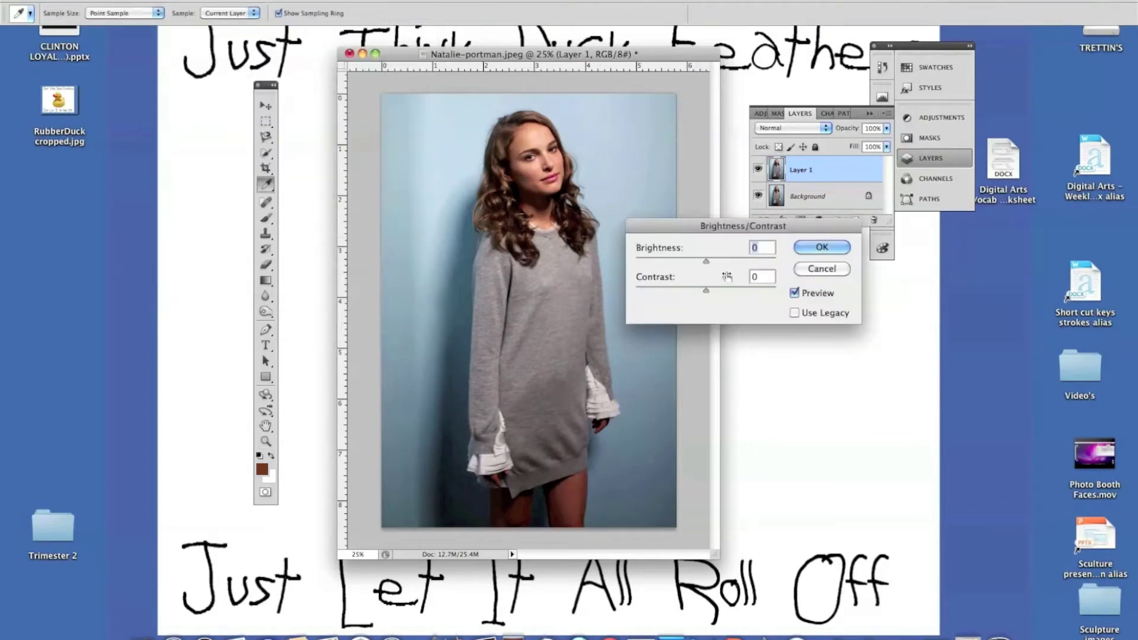
pyautogui.moveTo(707, 265); pyautogui.dragTo(736, 290)
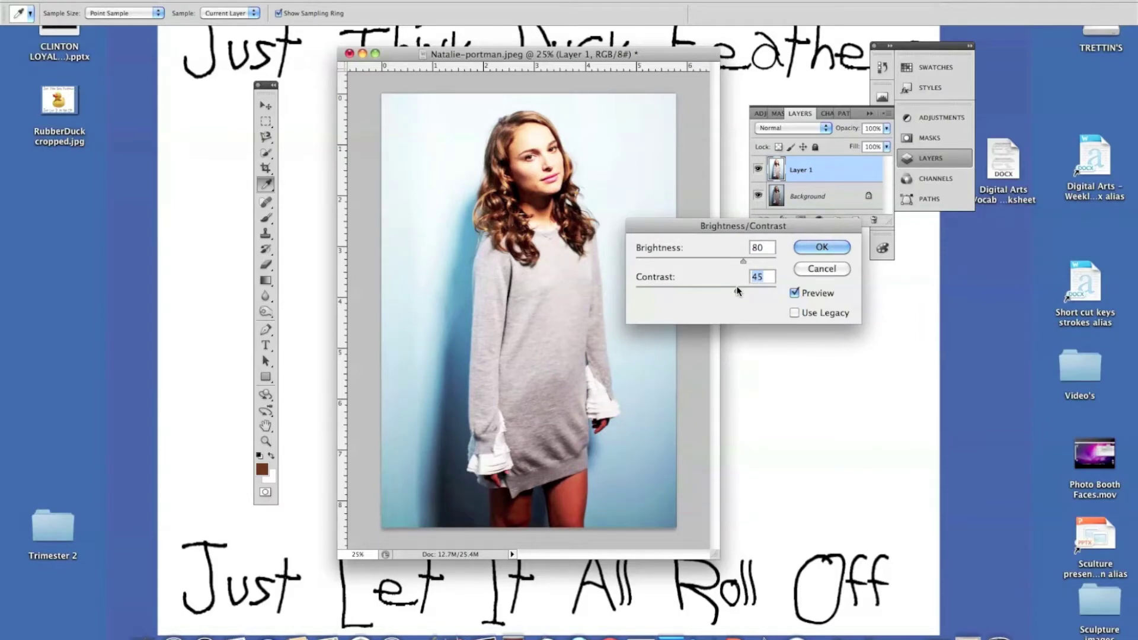
pyautogui.click(834, 252)
pyautogui.press('z')
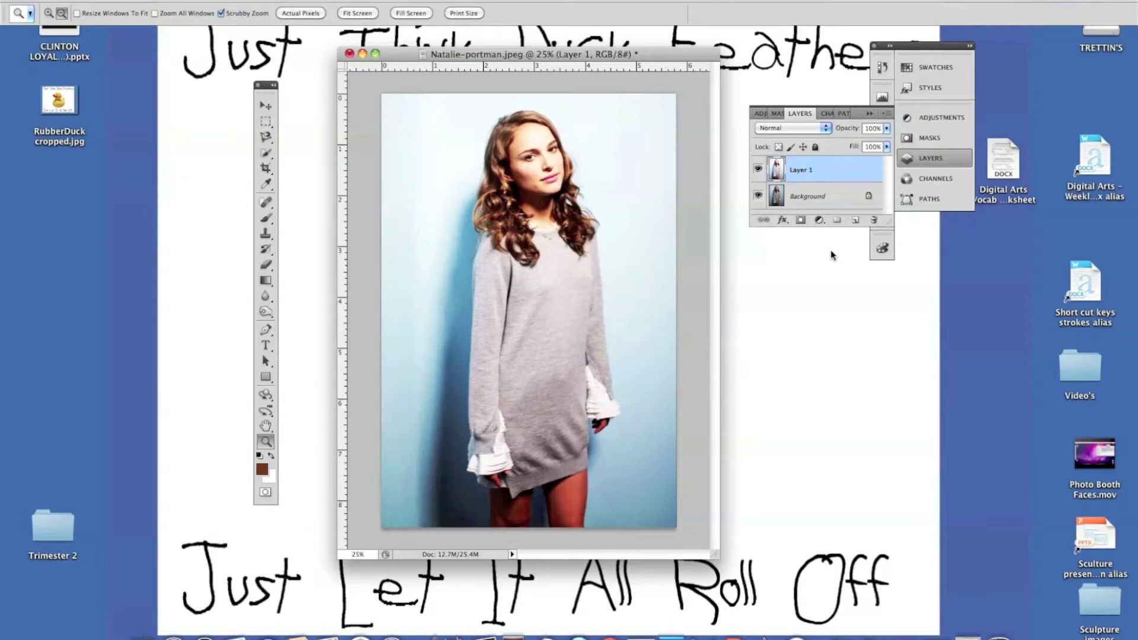
# Step: Convert Layer 1 to black and white using the Default preset
pyautogui.press('super+alt+shift+b')
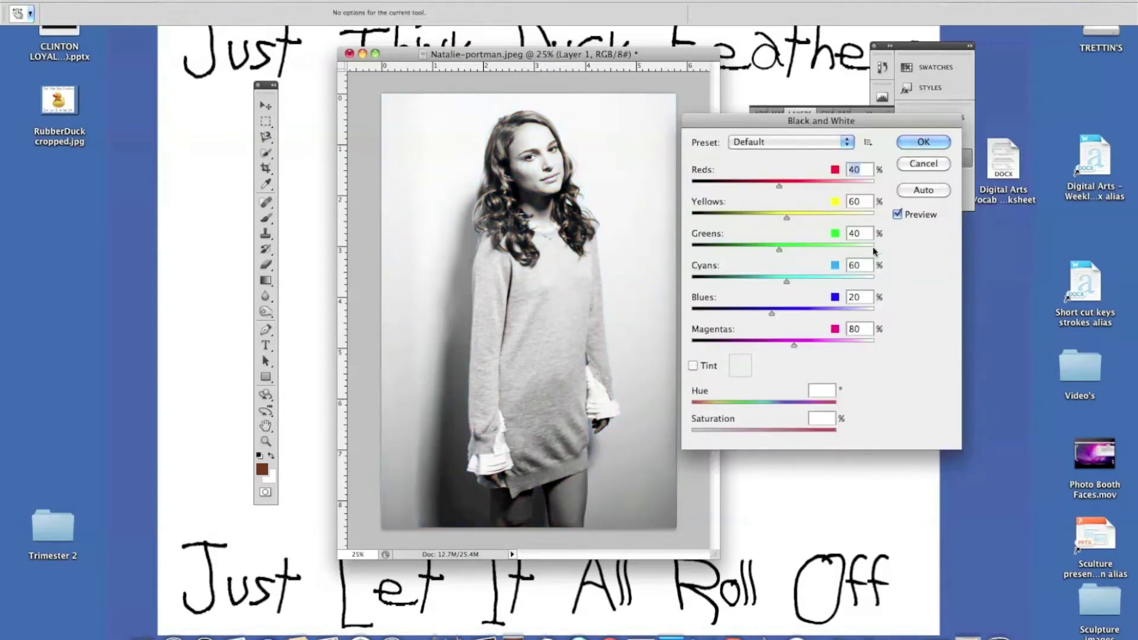
pyautogui.click(924, 144)
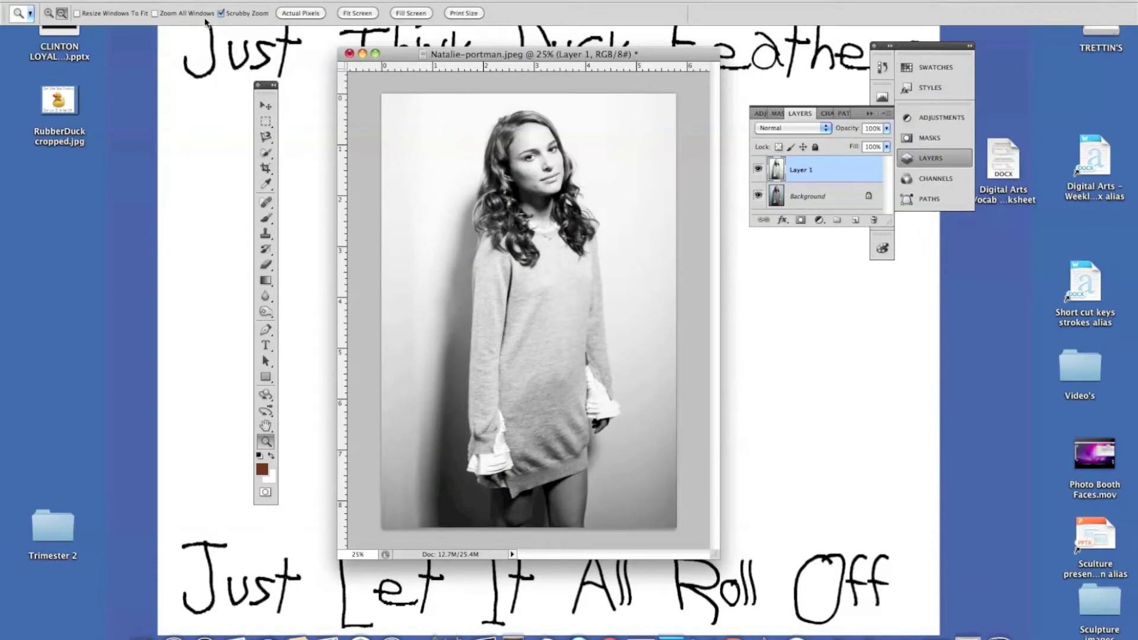
pyautogui.click(177, 1)
pyautogui.moveTo(183, 12)
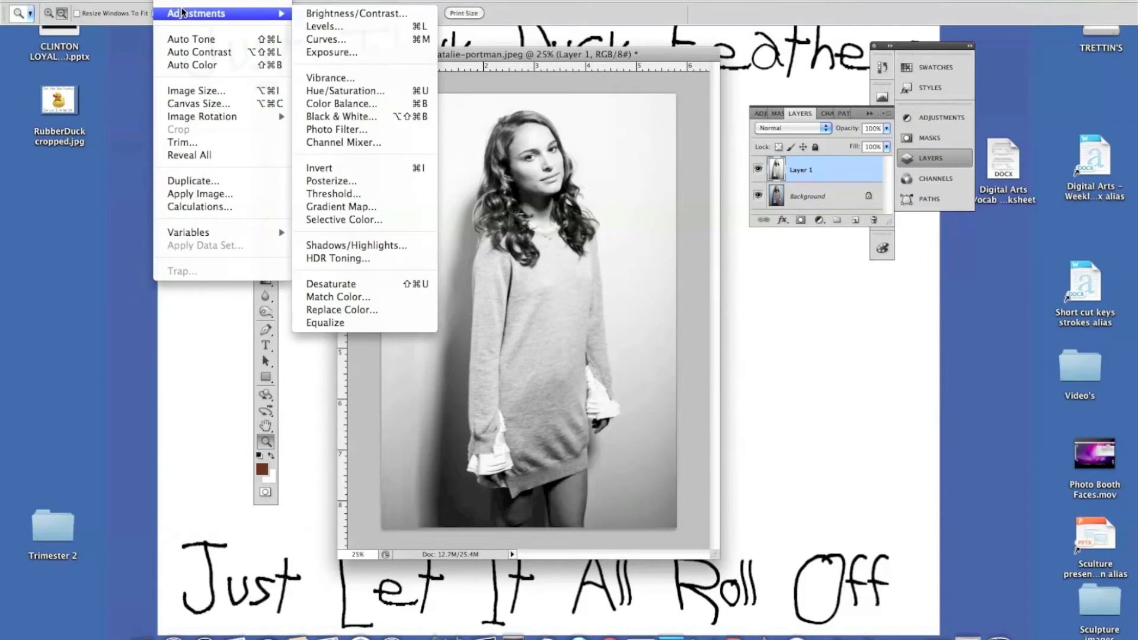
# Step: Posterize Layer 1, trying 6, 3 and 4 levels before applying 5 levels
pyautogui.click(346, 181)
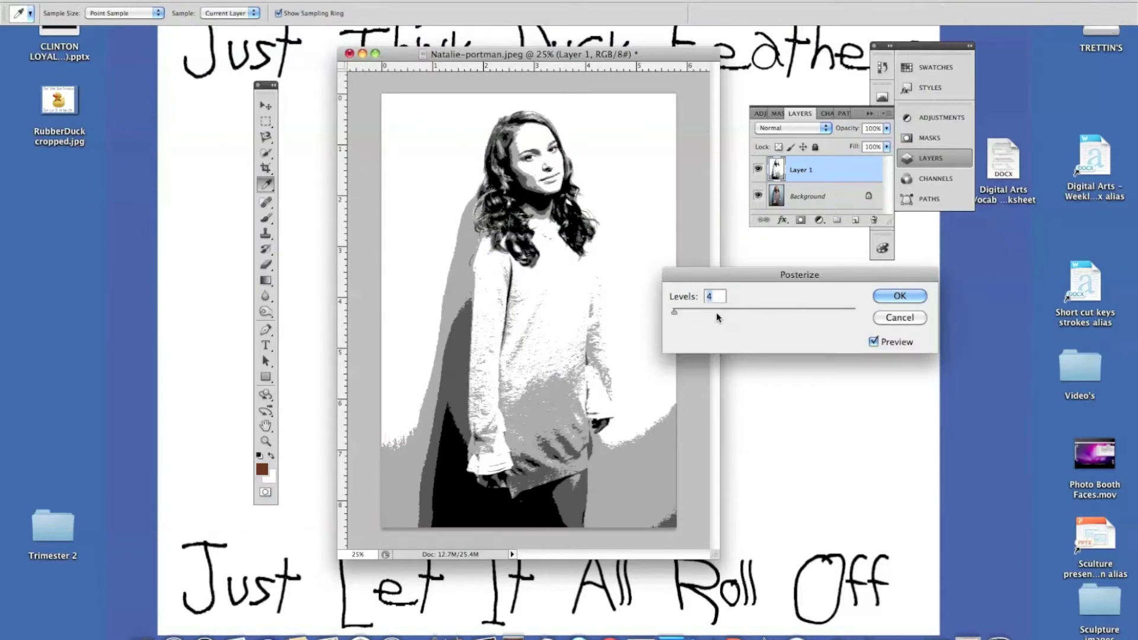
pyautogui.write('5')
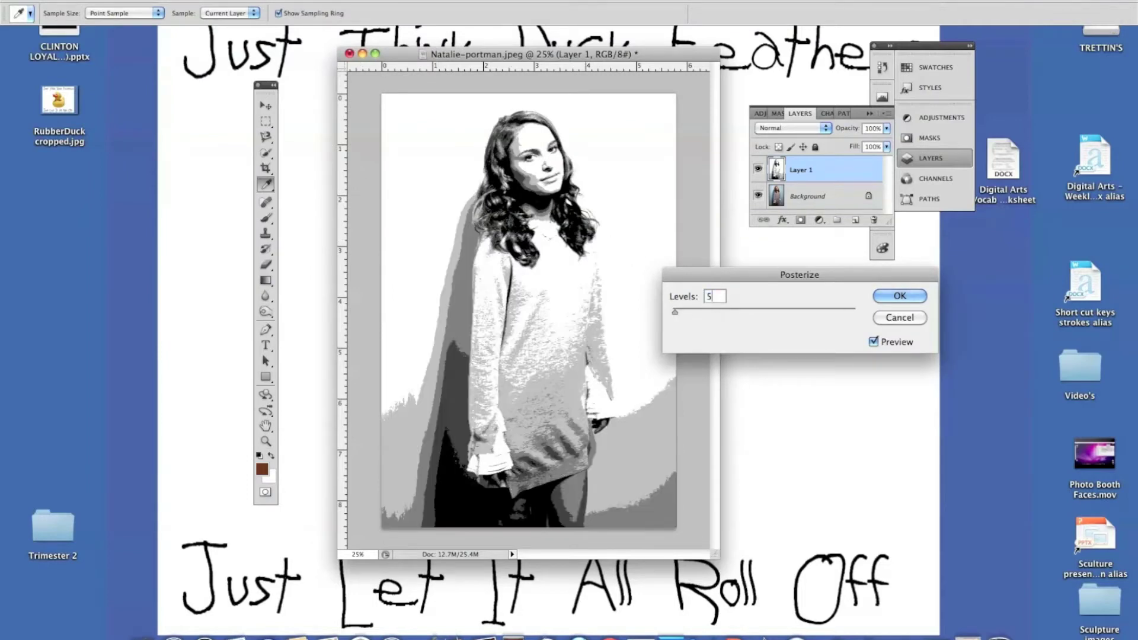
pyautogui.press('BackSpace')
pyautogui.write('6')
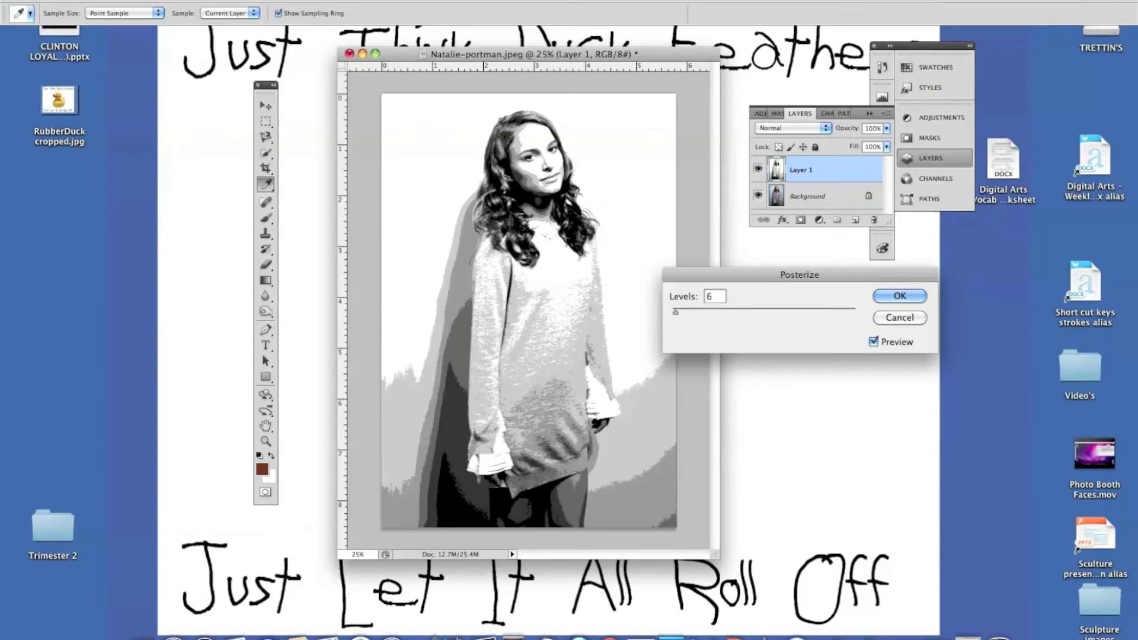
pyautogui.press('BackSpace')
pyautogui.write('3')
pyautogui.press('BackSpace')
pyautogui.write('4')
pyautogui.press('BackSpace')
pyautogui.write('5')
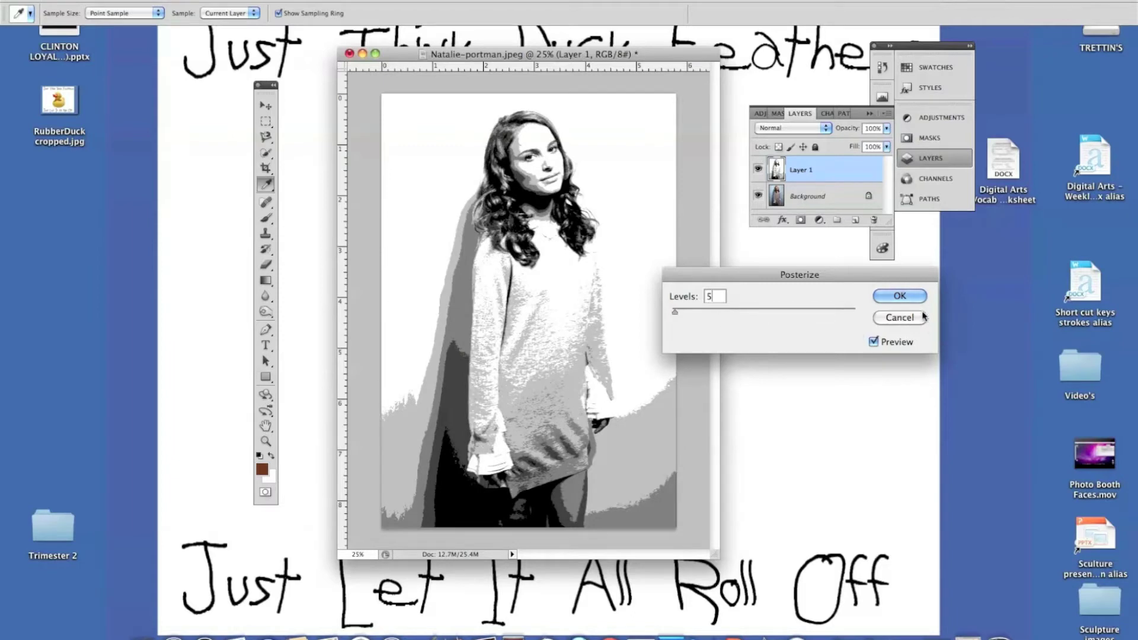
pyautogui.press('Return')
pyautogui.press('z')
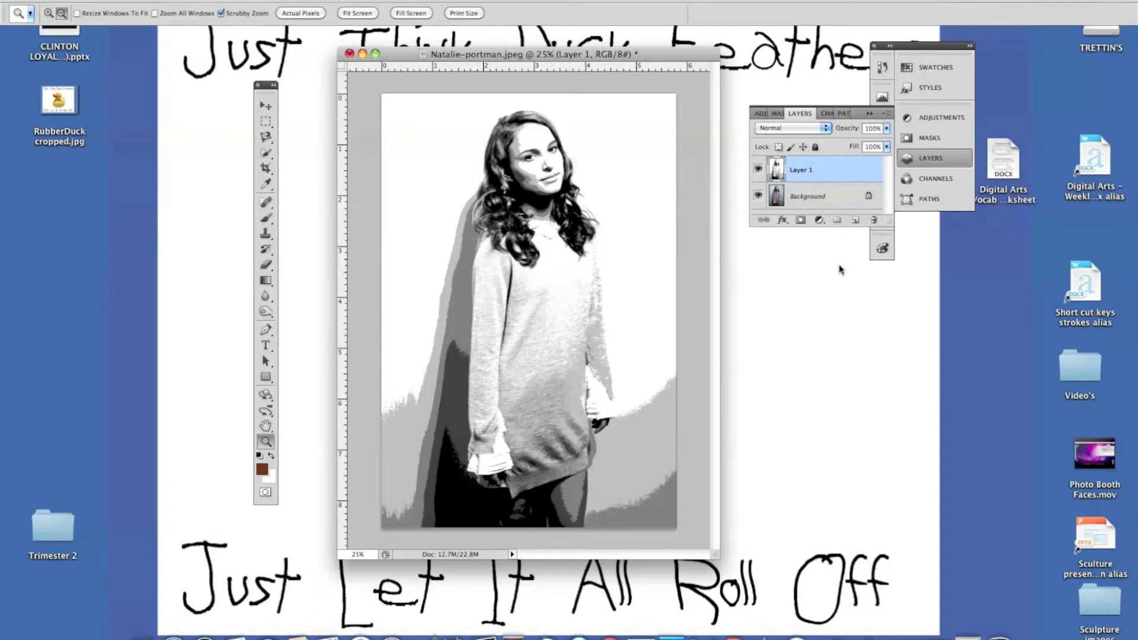
# Step: Create new empty layers named Dress, Skin and BAckground
pyautogui.press('super+shift+n')
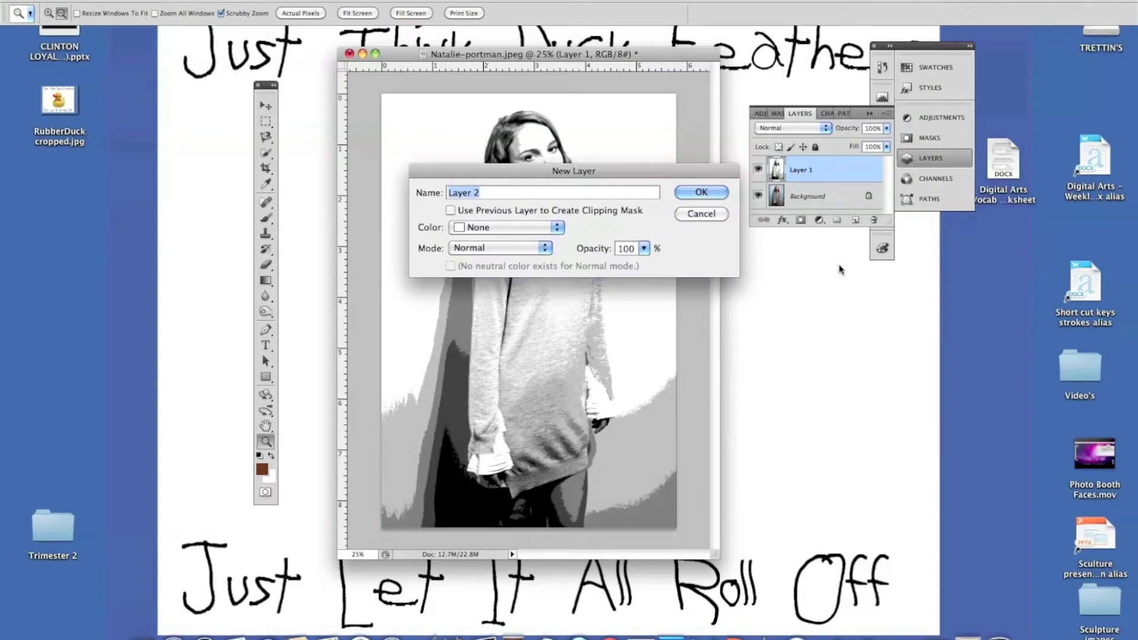
pyautogui.write('Dress')
pyautogui.press('Return')
pyautogui.press('super+shift+n')
pyautogui.write('SKin')
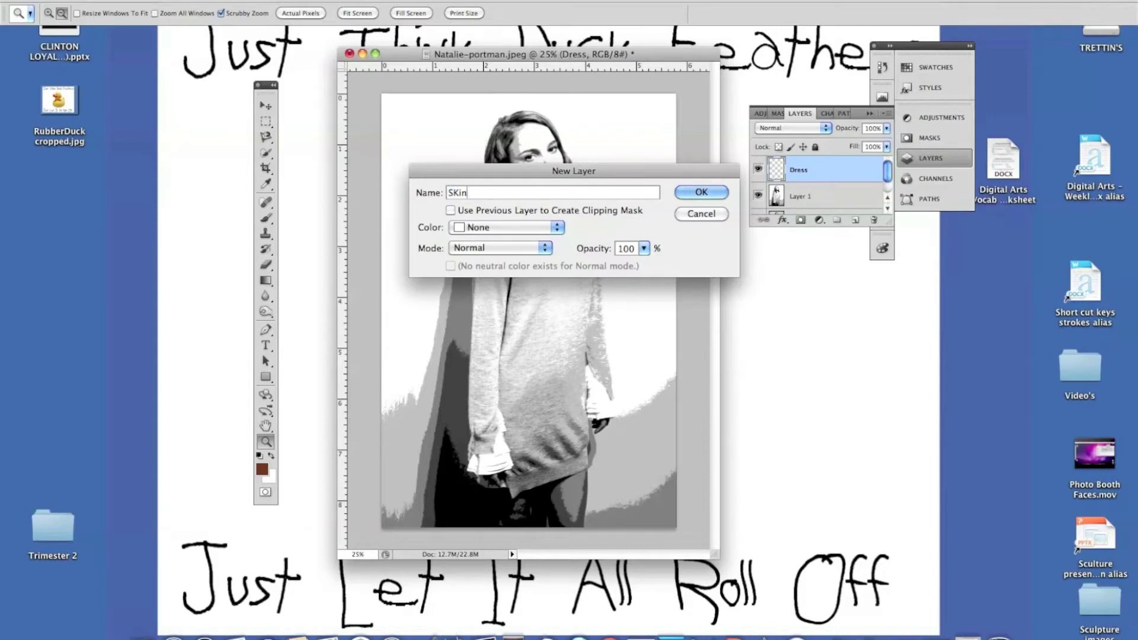
pyautogui.press('Left')
pyautogui.press('Left')
pyautogui.press('BackSpace')
pyautogui.write('k')
pyautogui.press('Return')
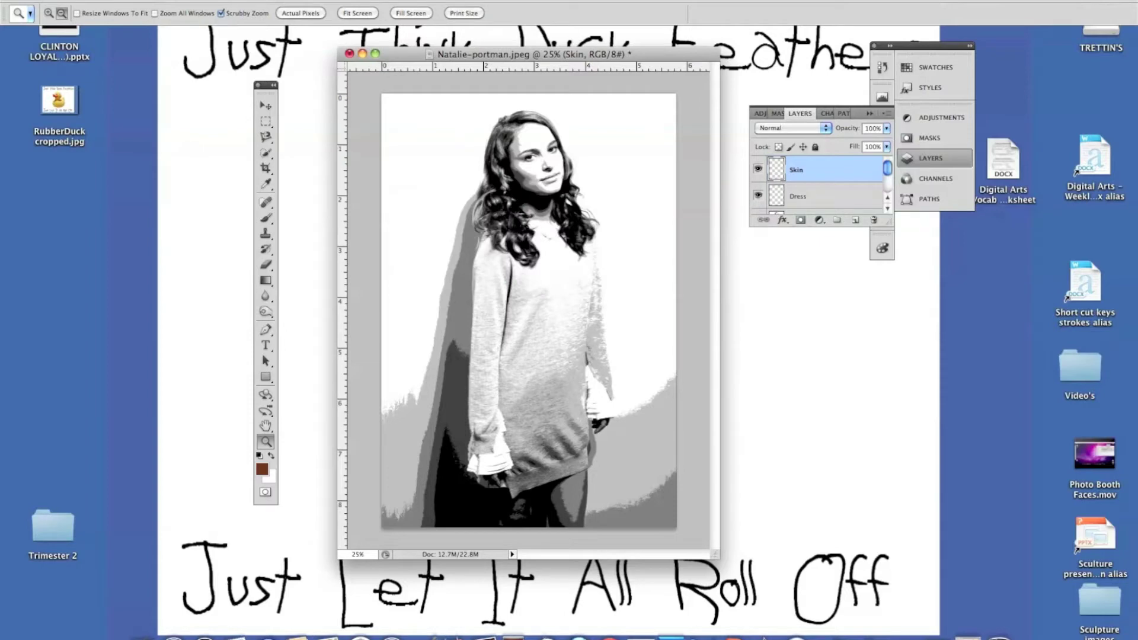
pyautogui.press('super+shift+n')
pyautogui.write('BAckgrou')
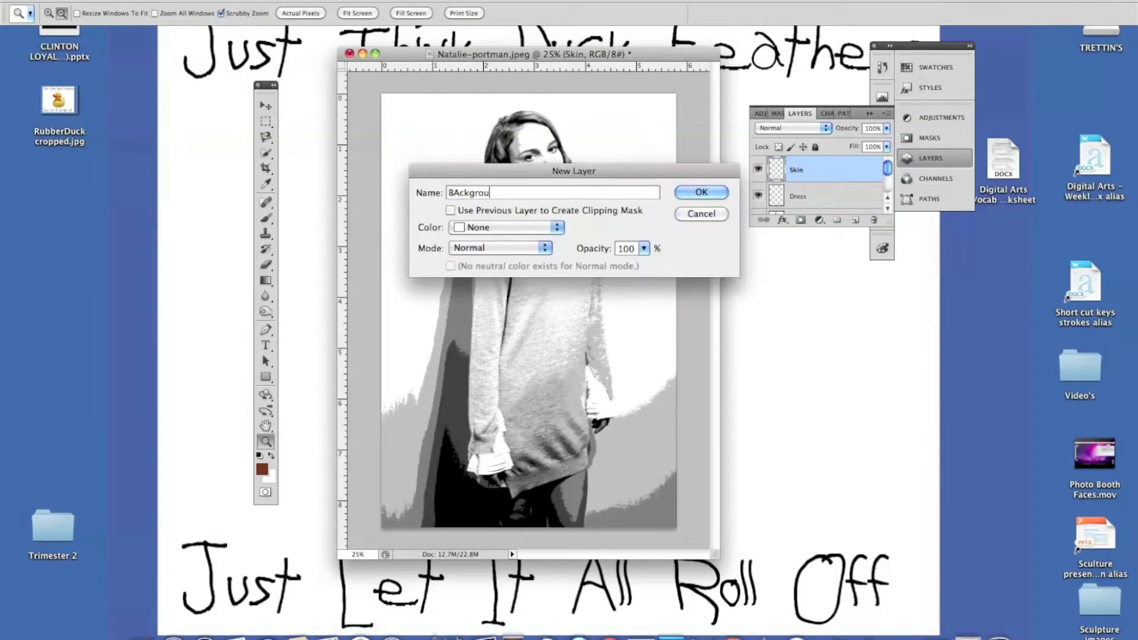
pyautogui.write('nd')
pyautogui.press('Return')
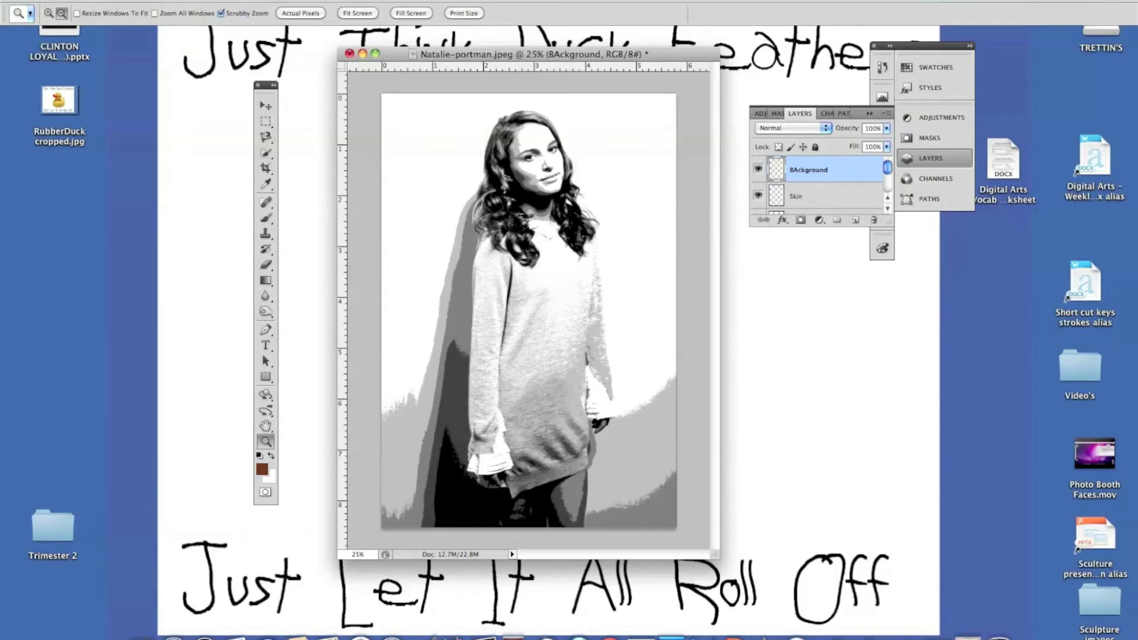
# Step: Add layers named Sleeves, Hair and Eyes, and enlarge the Layers panel to show all eight layers
pyautogui.press('super+shift+n')
pyautogui.write('Sleeves')
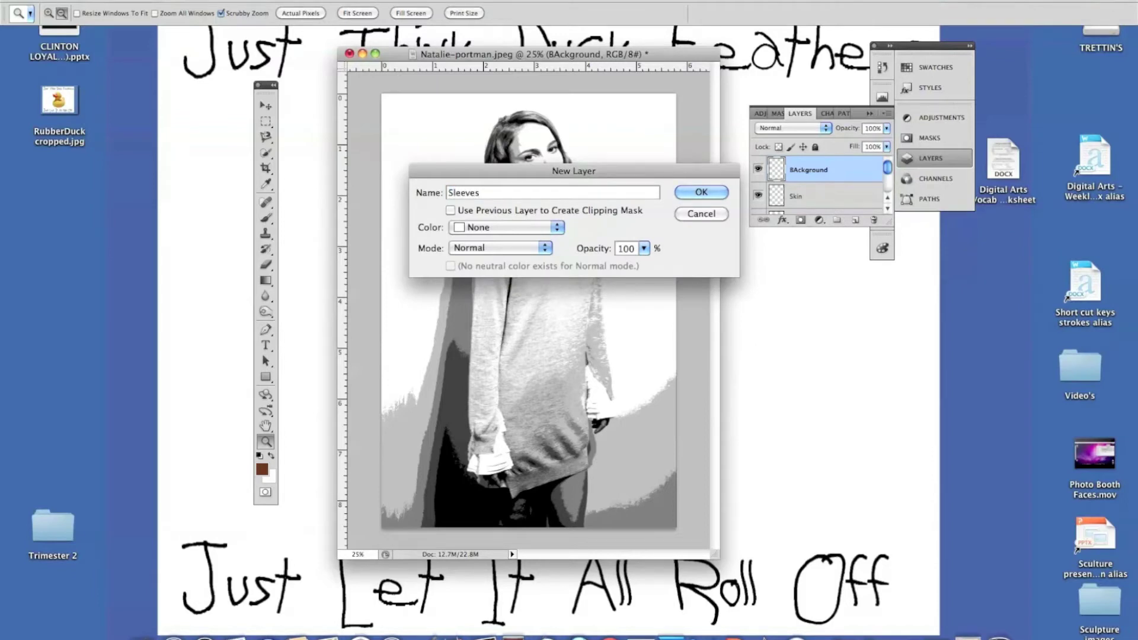
pyautogui.press('Return')
pyautogui.press('super+shift+n')
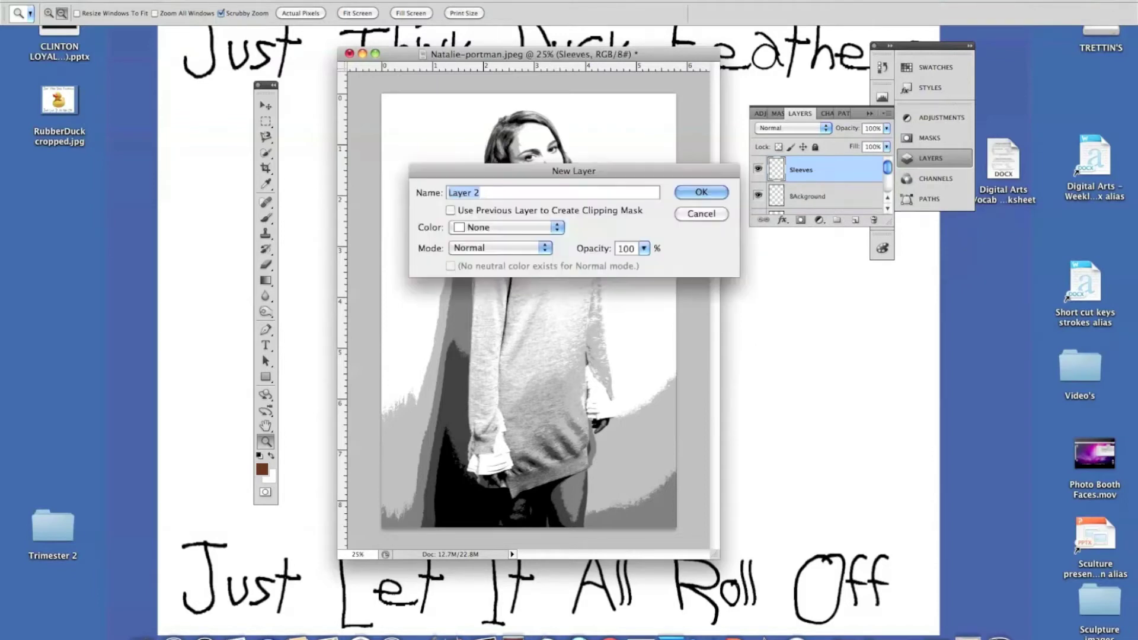
pyautogui.write('Hair')
pyautogui.press('Return')
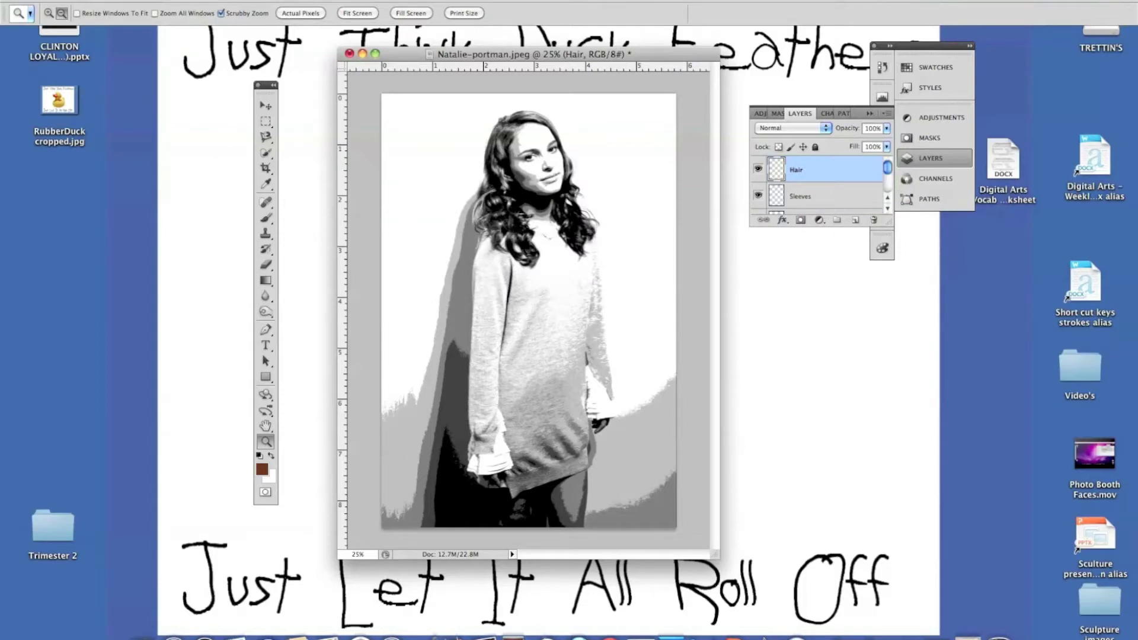
pyautogui.press('super+shift+n')
pyautogui.write('Eyes')
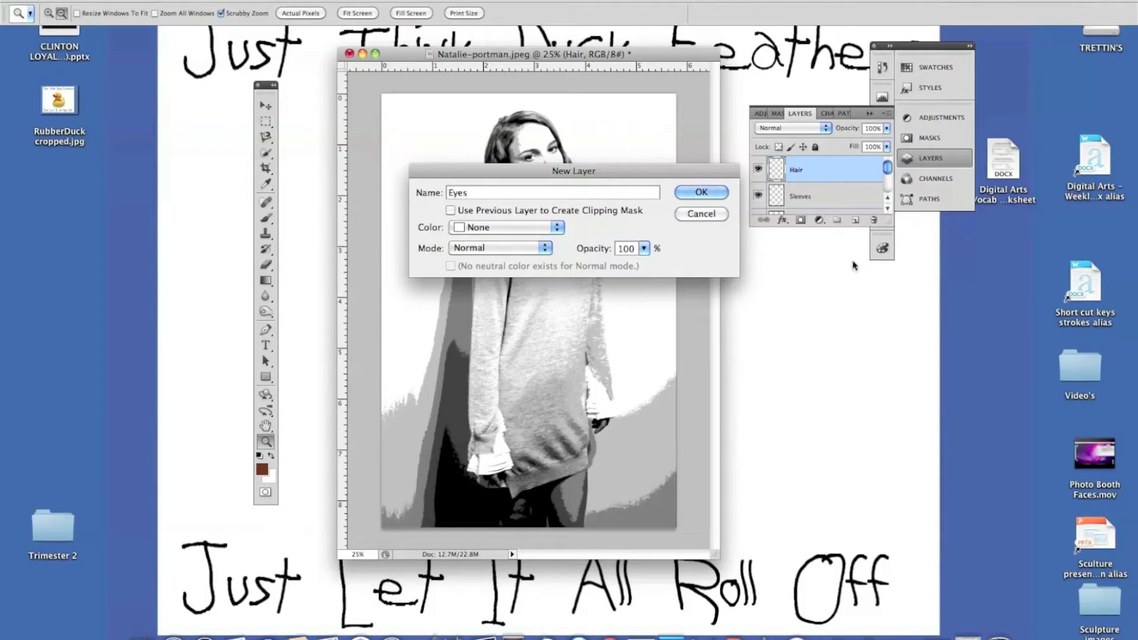
pyautogui.click(714, 193)
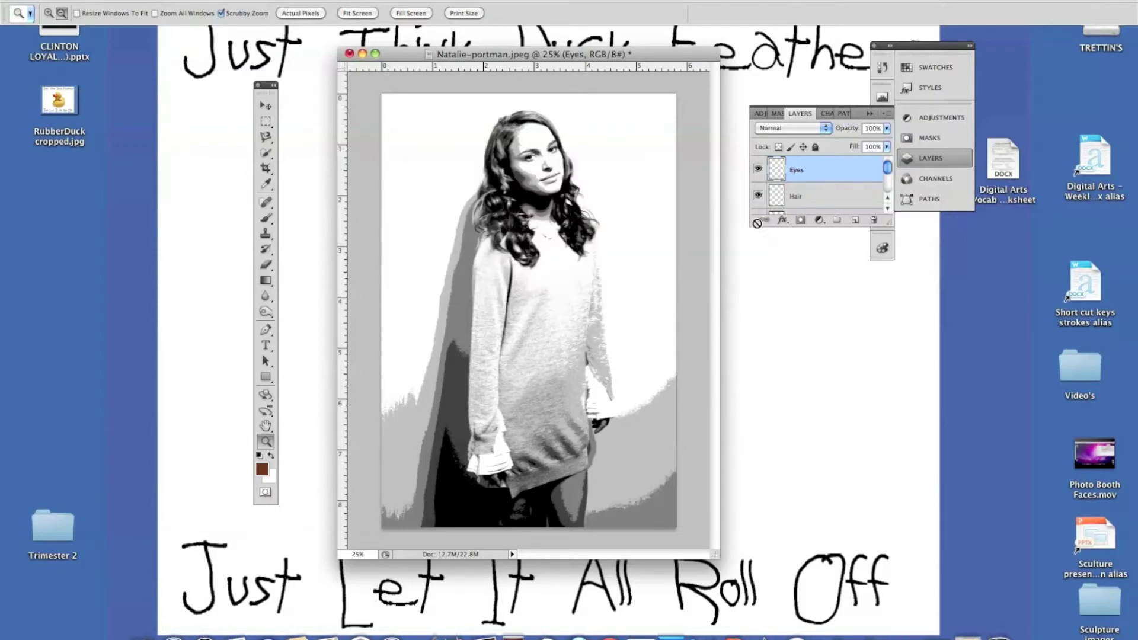
pyautogui.moveTo(894, 231); pyautogui.dragTo(889, 408)
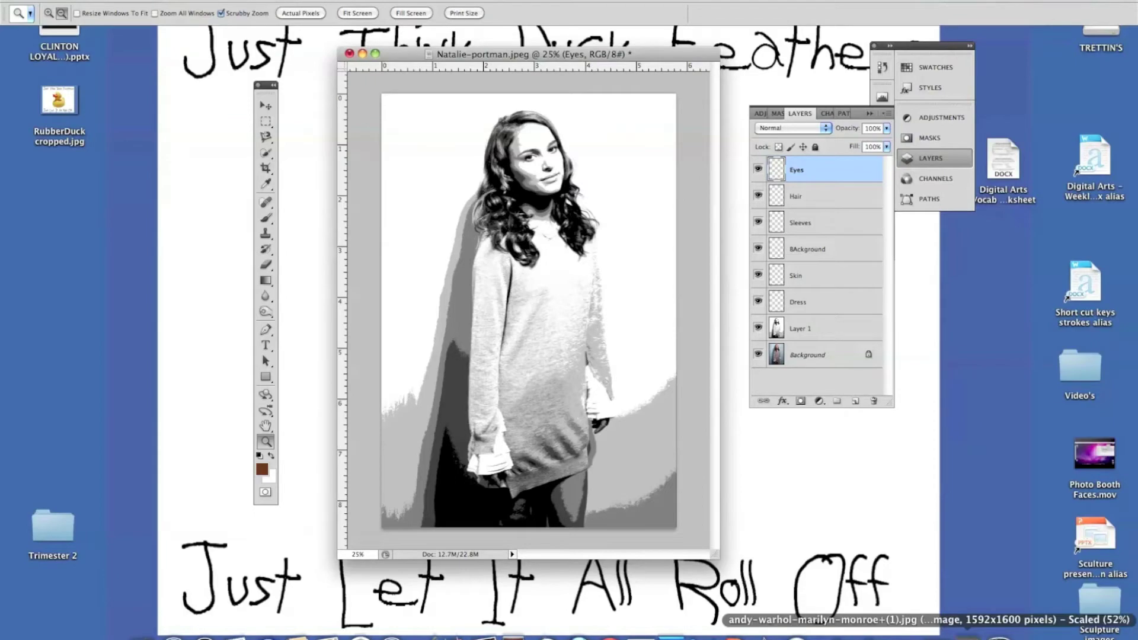
# Step: Bring up the Warhol Marilyn reference and arrange it beside the portrait window
pyautogui.click(967, 632)
pyautogui.moveTo(222, 2); pyautogui.dragTo(806, 1)
pyautogui.moveTo(480, 60); pyautogui.dragTo(312, 56)
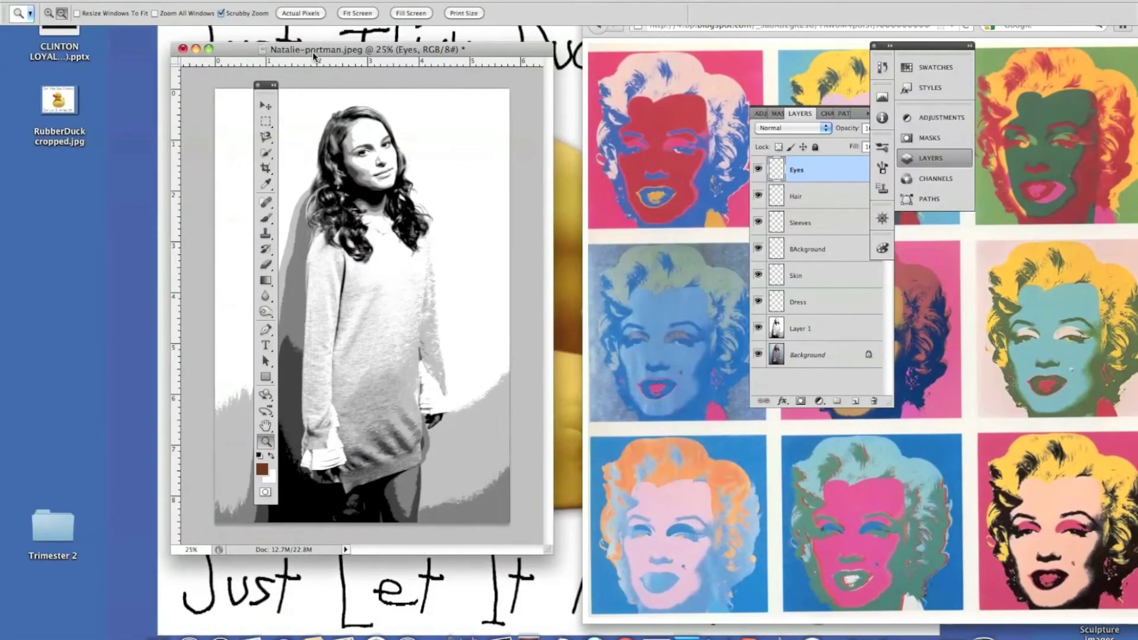
pyautogui.moveTo(267, 86); pyautogui.dragTo(119, 85)
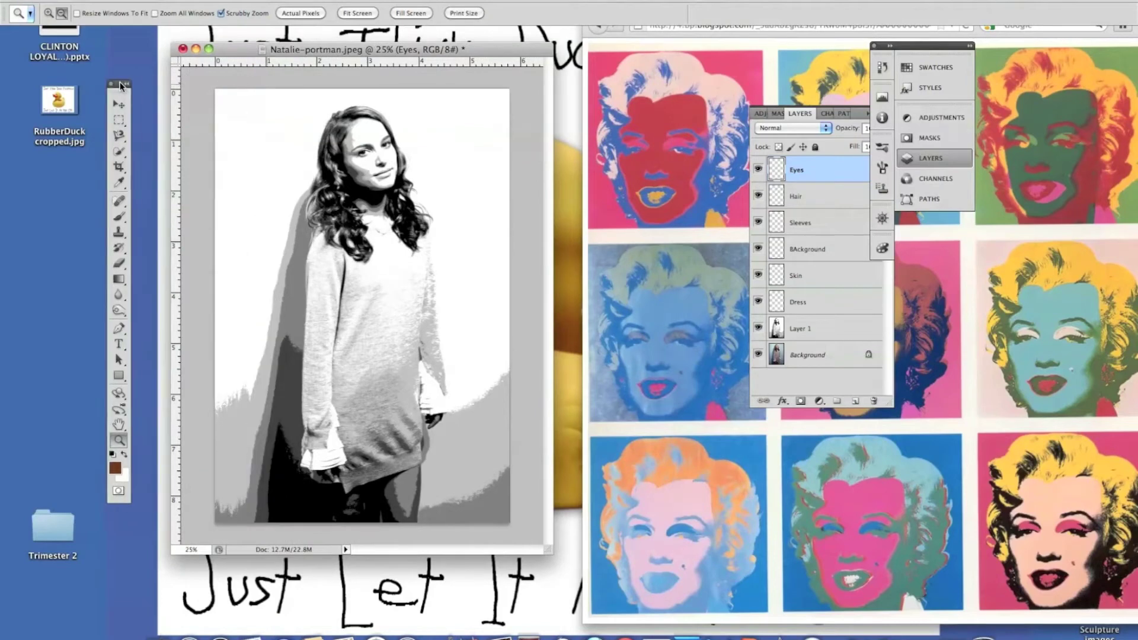
pyautogui.click(119, 105)
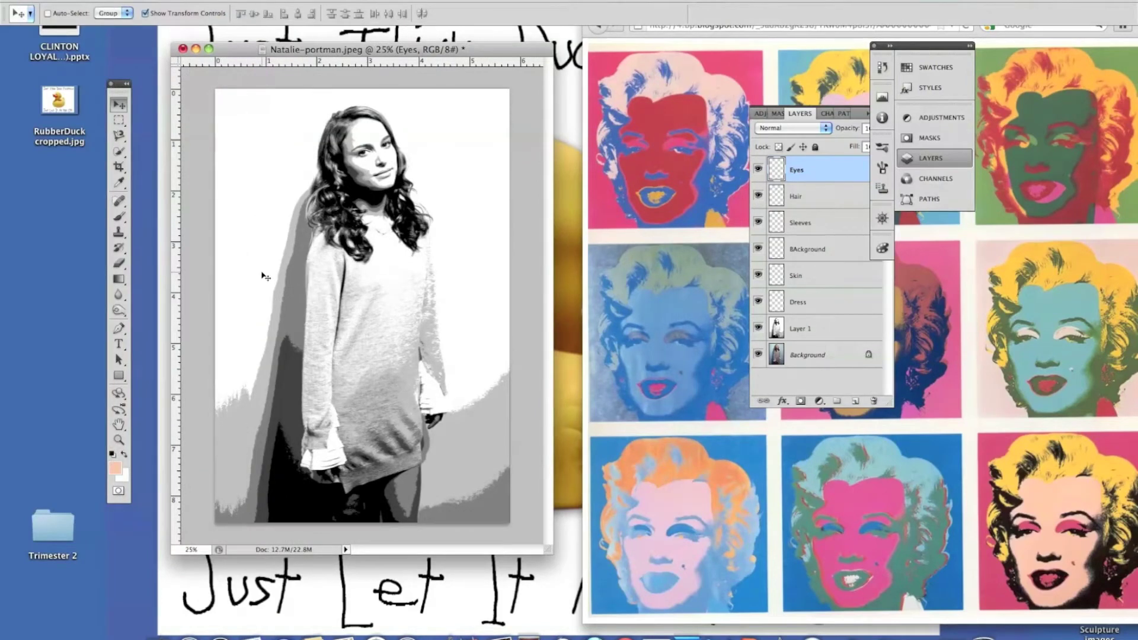
# Step: Sample a light peach skin tone from the Warhol reference with the Eyedropper
pyautogui.press('i')
pyautogui.click(243, 219)
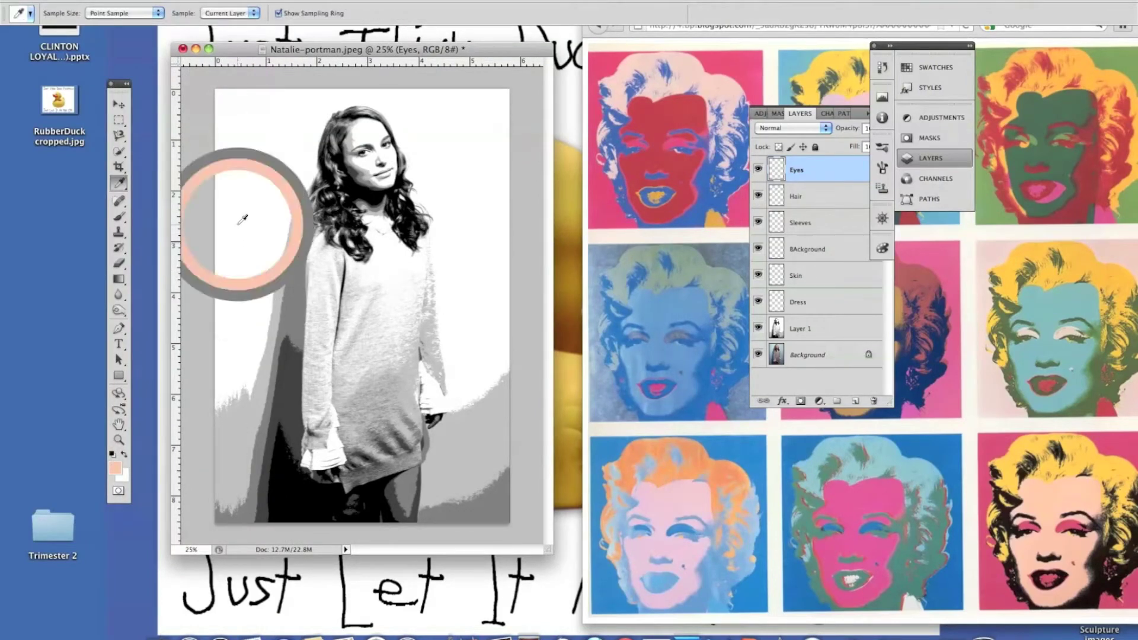
pyautogui.moveTo(242, 219); pyautogui.dragTo(1023, 539)
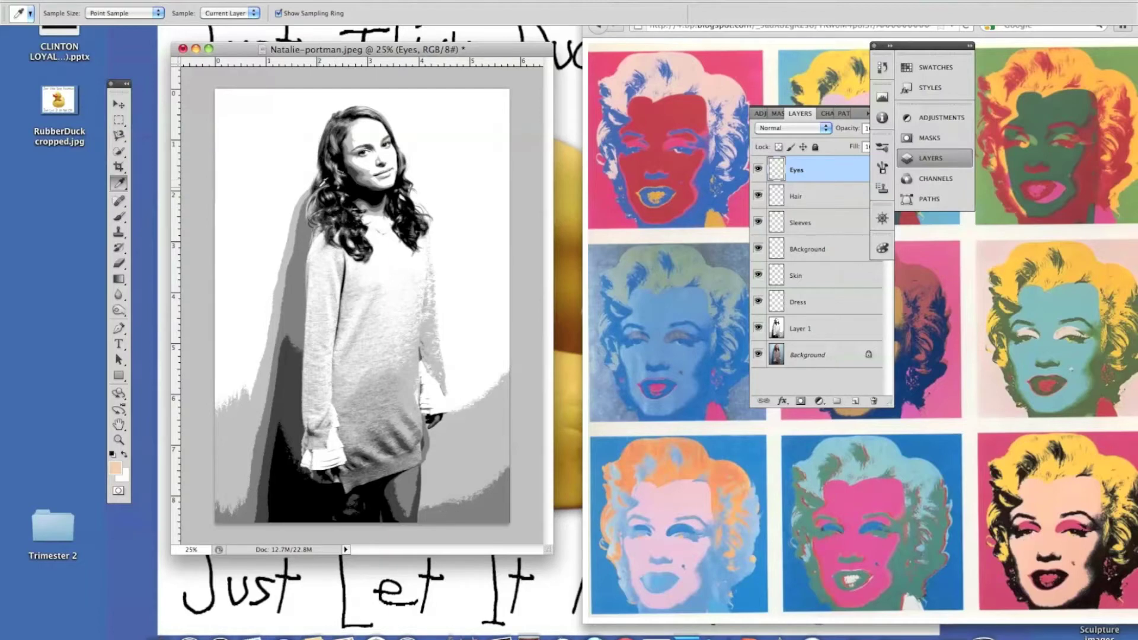
# Step: On the Skin layer, zoom to 50% and paint peach over the face with a size 60 brush
pyautogui.press('b')
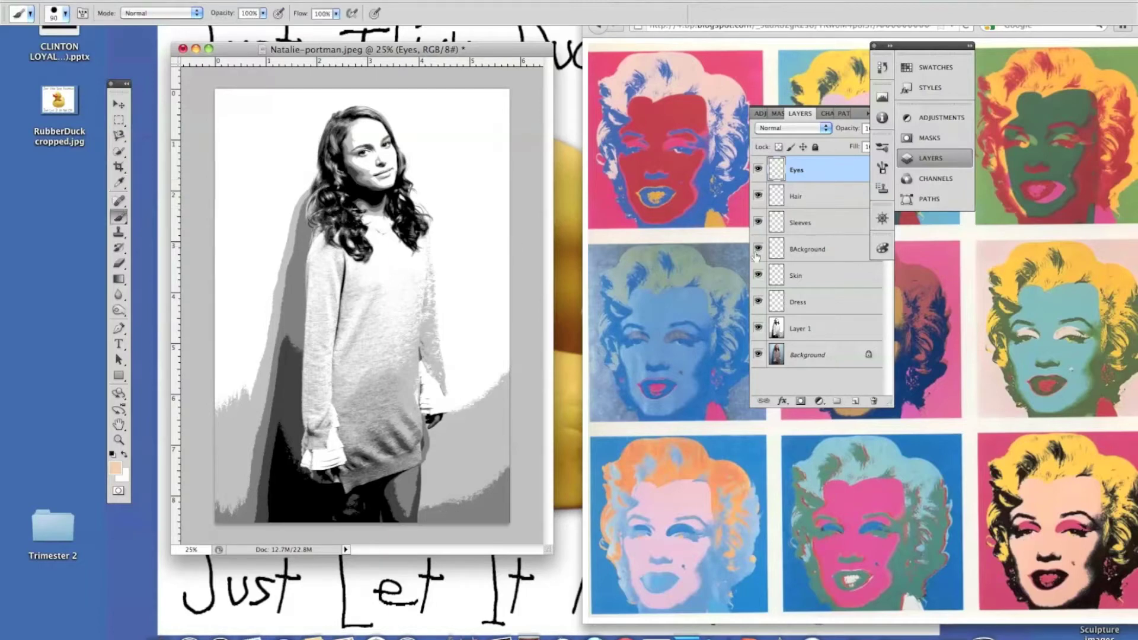
pyautogui.click(807, 276)
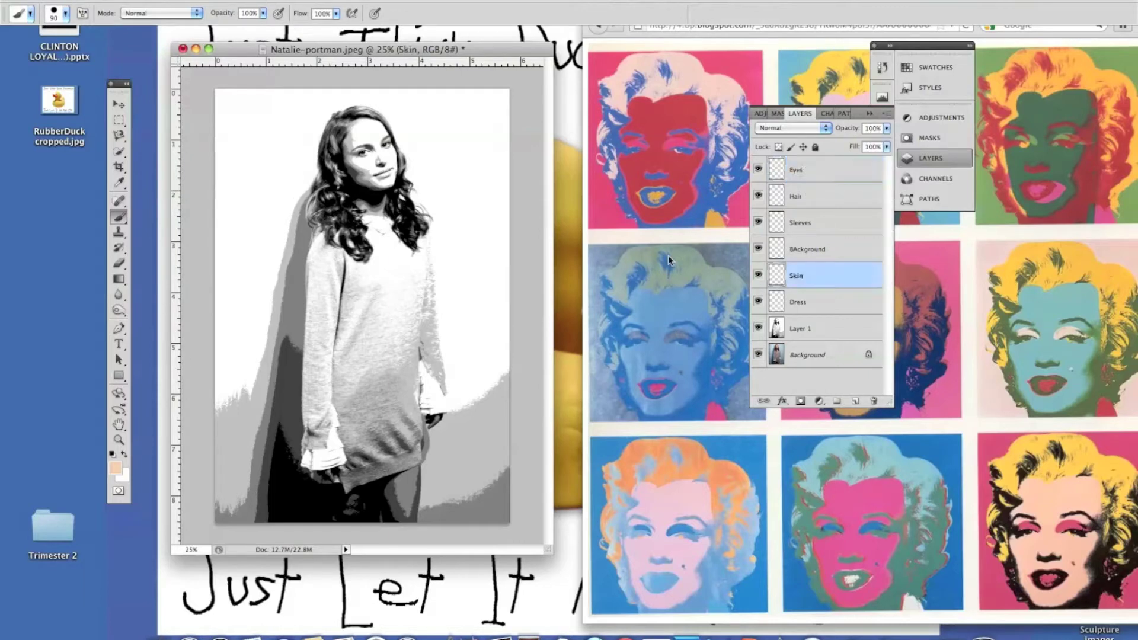
pyautogui.press('[')
pyautogui.press('[')
pyautogui.press('[')
pyautogui.press('z')
pyautogui.click(401, 187)
pyautogui.moveTo(363, 191); pyautogui.dragTo(387, 247)
pyautogui.press('b')
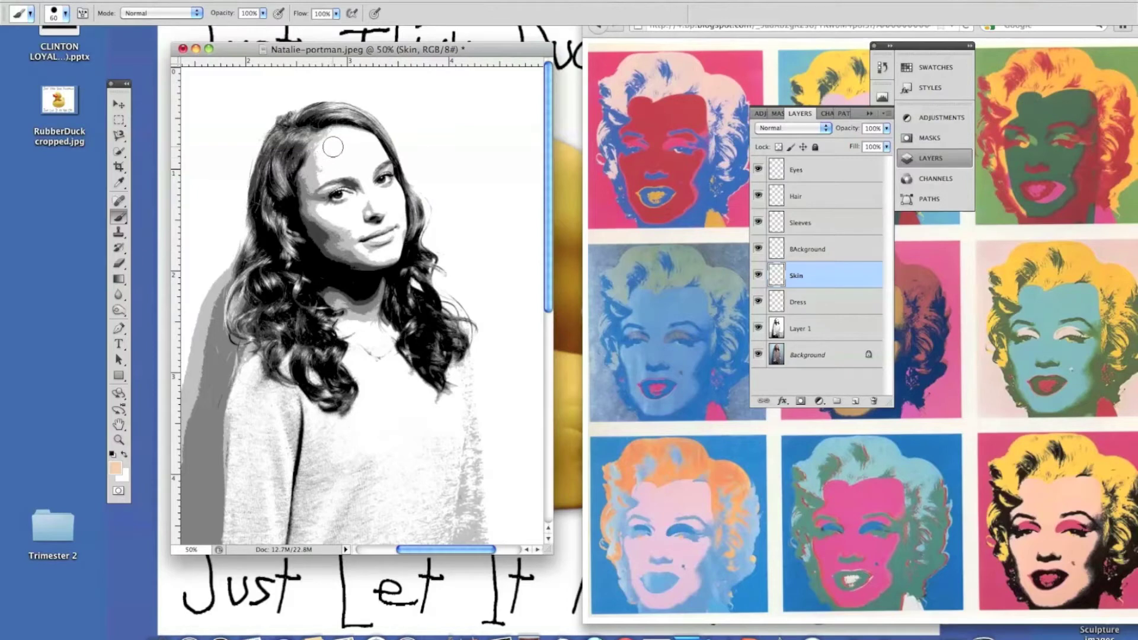
pyautogui.moveTo(338, 144)
pyautogui.mouseDown()
pyautogui.moveTo(307, 178)
pyautogui.moveTo(311, 222)
pyautogui.moveTo(340, 253)
pyautogui.moveTo(376, 262)
pyautogui.moveTo(393, 252)
pyautogui.moveTo(404, 218)
pyautogui.moveTo(369, 143)
pyautogui.moveTo(334, 133)
pyautogui.moveTo(321, 214)
pyautogui.moveTo(341, 244)
pyautogui.moveTo(380, 247)
pyautogui.moveTo(384, 201)
pyautogui.moveTo(350, 144)
pyautogui.moveTo(335, 175)
pyautogui.moveTo(344, 220)
pyautogui.moveTo(372, 234)
pyautogui.moveTo(360, 183)
pyautogui.moveTo(347, 193)
pyautogui.moveTo(372, 250)
pyautogui.mouseUp()
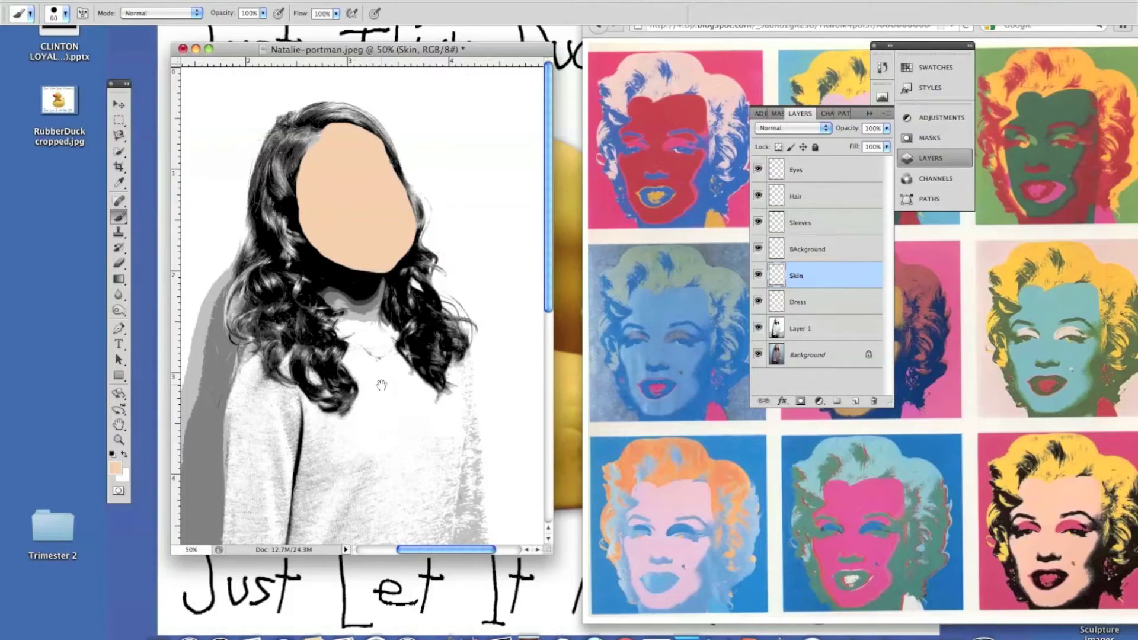
# Step: Paint peach skin over both hands' fingers with a size 30 brush
pyautogui.scroll(-10, 409, 328)
pyautogui.moveTo(408, 328); pyautogui.dragTo(413, 327)
pyautogui.press('[')
pyautogui.press('[')
pyautogui.press('[')
pyautogui.moveTo(279, 442)
pyautogui.mouseDown()
pyautogui.moveTo(284, 460)
pyautogui.moveTo(280, 440)
pyautogui.moveTo(305, 439)
pyautogui.mouseUp()
pyautogui.moveTo(502, 331)
pyautogui.mouseDown()
pyautogui.moveTo(478, 354)
pyautogui.moveTo(474, 342)
pyautogui.mouseUp()
pyautogui.moveTo(487, 330)
pyautogui.mouseDown()
pyautogui.moveTo(474, 333)
pyautogui.moveTo(493, 329)
pyautogui.moveTo(498, 340)
pyautogui.mouseUp()
pyautogui.moveTo(274, 441)
pyautogui.mouseDown()
pyautogui.moveTo(260, 443)
pyautogui.moveTo(292, 443)
pyautogui.mouseUp()
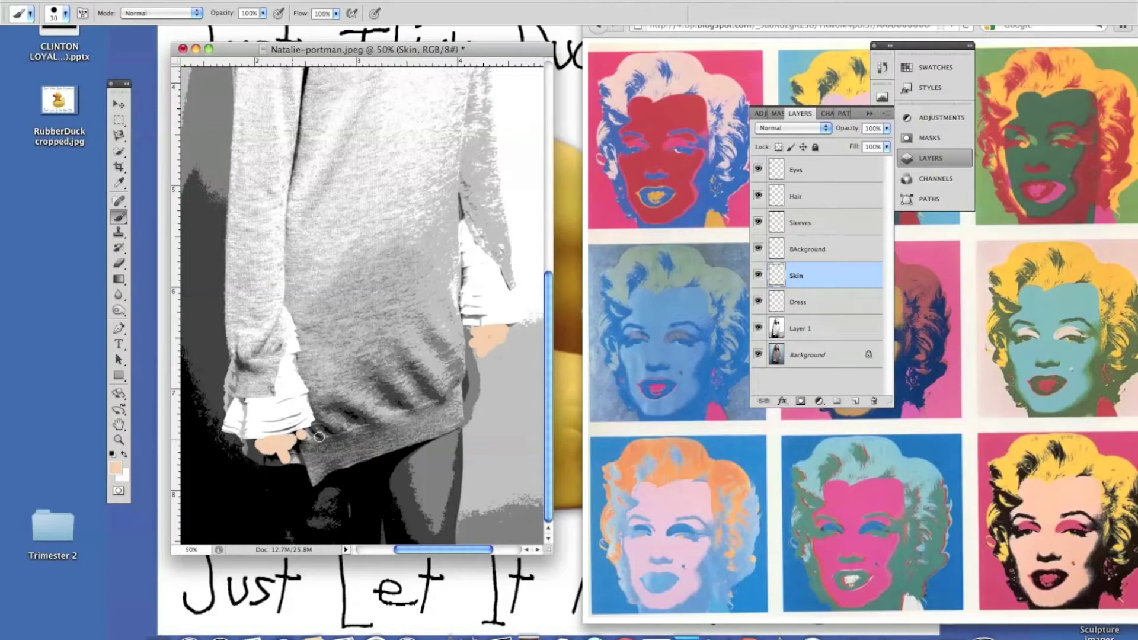
# Step: Paint peach over the legs with a size 80 brush, then zoom out to the whole portrait
pyautogui.press(']')
pyautogui.press(']')
pyautogui.press(']')
pyautogui.moveTo(443, 464)
pyautogui.mouseDown()
pyautogui.moveTo(459, 444)
pyautogui.moveTo(382, 469)
pyautogui.moveTo(405, 536)
pyautogui.moveTo(425, 477)
pyautogui.moveTo(428, 534)
pyautogui.moveTo(445, 525)
pyautogui.moveTo(451, 454)
pyautogui.moveTo(394, 464)
pyautogui.moveTo(441, 451)
pyautogui.moveTo(412, 456)
pyautogui.moveTo(434, 498)
pyautogui.moveTo(342, 481)
pyautogui.moveTo(317, 494)
pyautogui.moveTo(300, 485)
pyautogui.moveTo(288, 501)
pyautogui.moveTo(300, 533)
pyautogui.moveTo(320, 527)
pyautogui.moveTo(321, 513)
pyautogui.moveTo(340, 533)
pyautogui.moveTo(376, 531)
pyautogui.moveTo(388, 542)
pyautogui.moveTo(451, 509)
pyautogui.mouseUp()
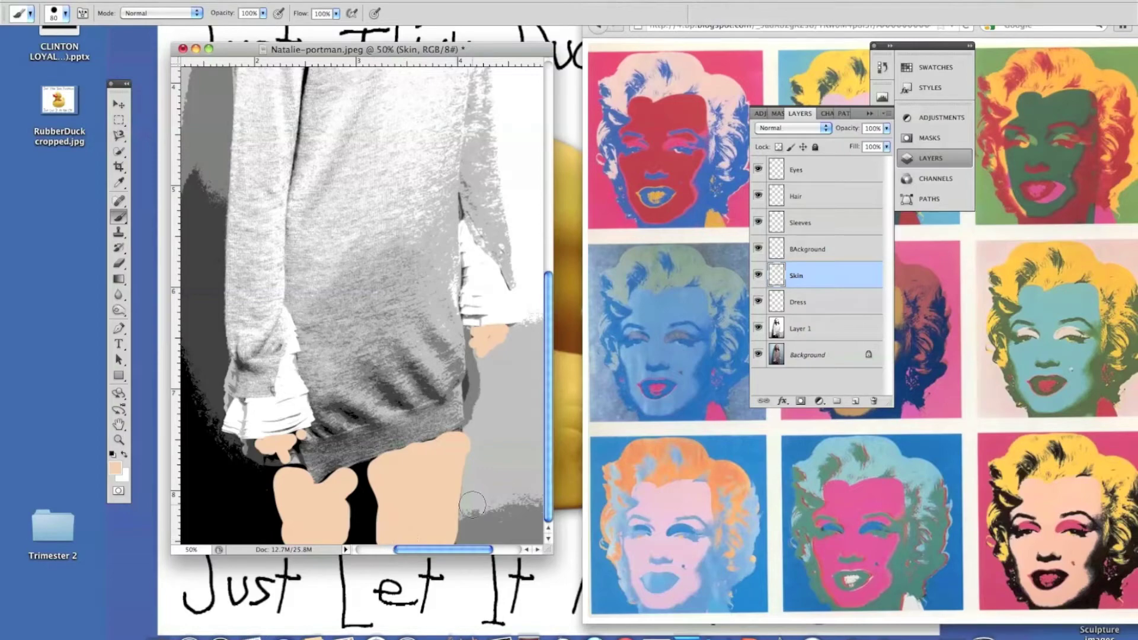
pyautogui.press('z')
pyautogui.moveTo(389, 349)
pyautogui.mouseDown()
pyautogui.moveTo(332, 350)
pyautogui.moveTo(392, 350)
pyautogui.mouseUp()
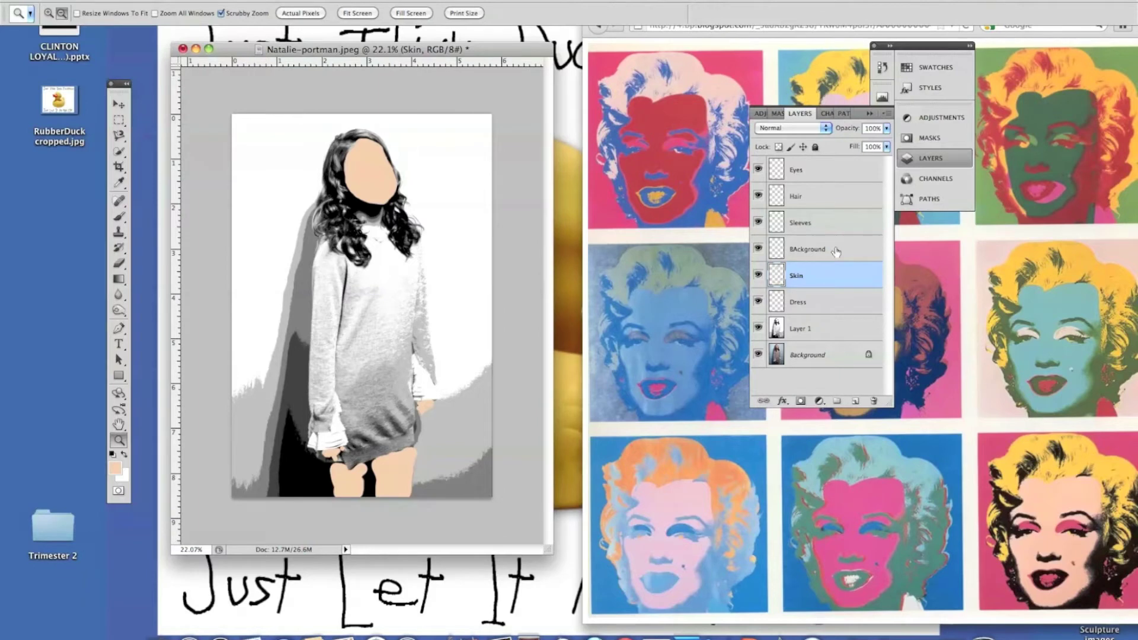
# Step: Try Multiply, Overlay, Soft Light and Color Dodge on the Skin layer, settling on Multiply
pyautogui.click(806, 133)
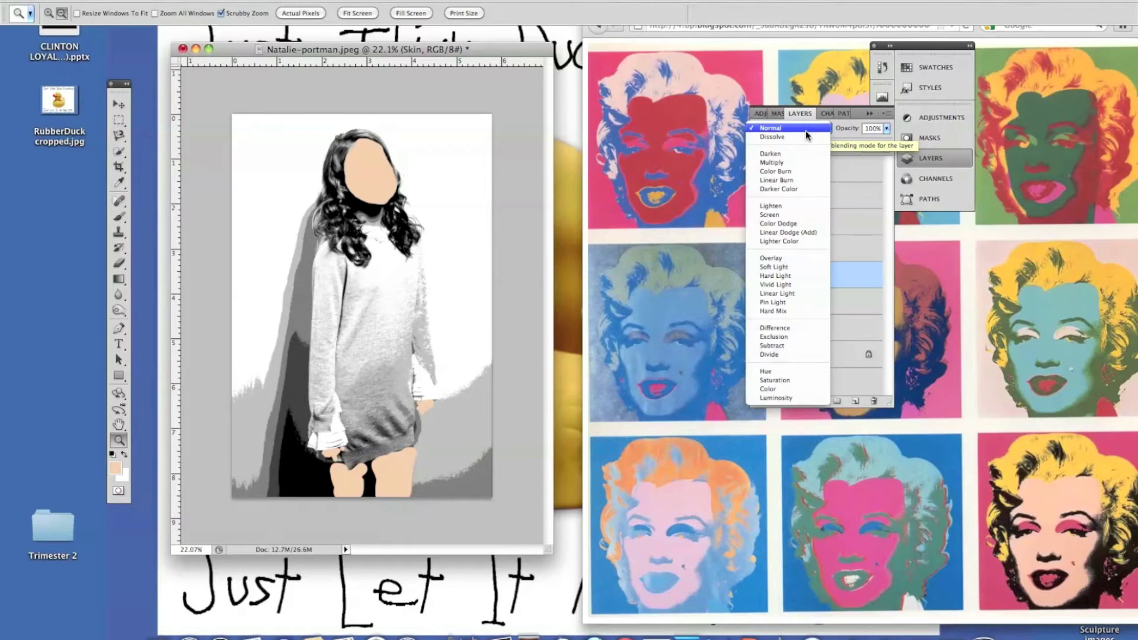
pyautogui.click(794, 162)
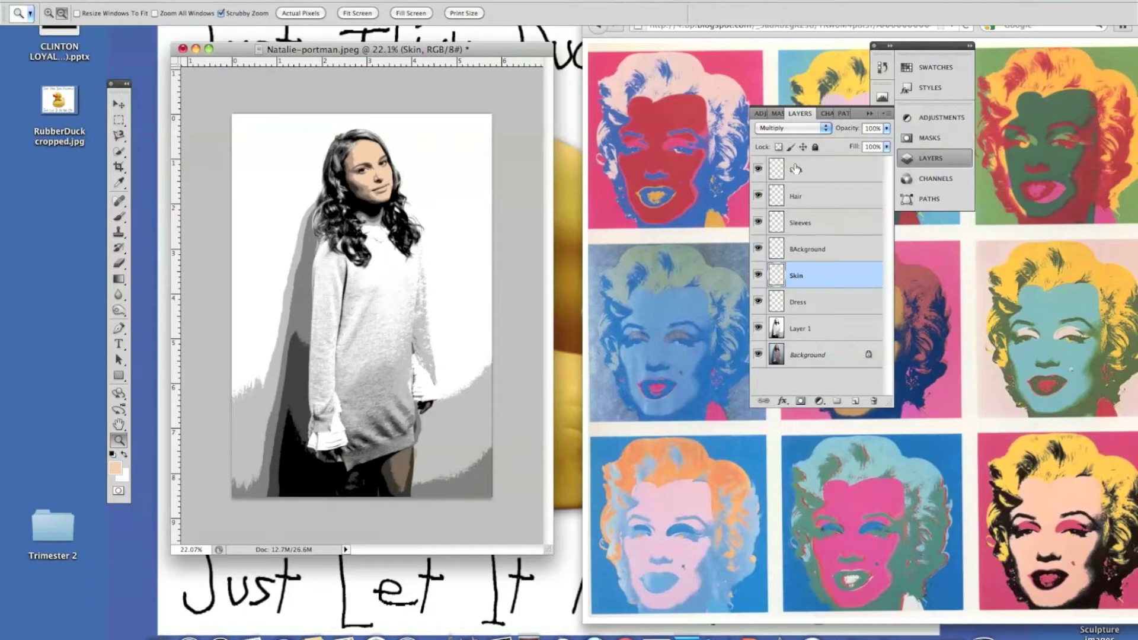
pyautogui.click(794, 128)
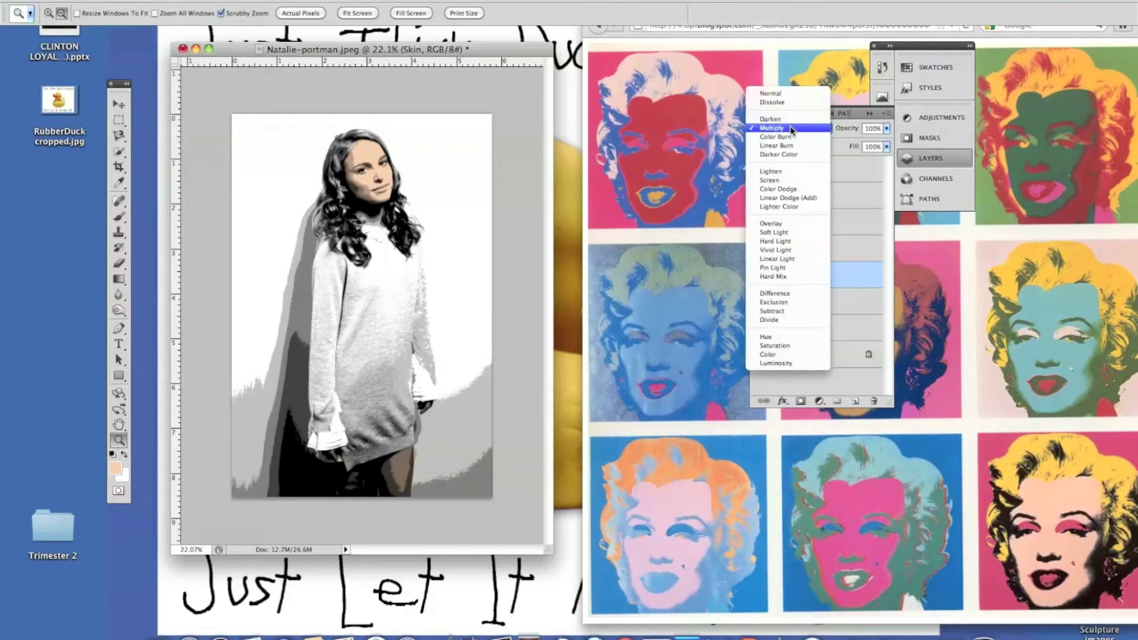
pyautogui.click(799, 224)
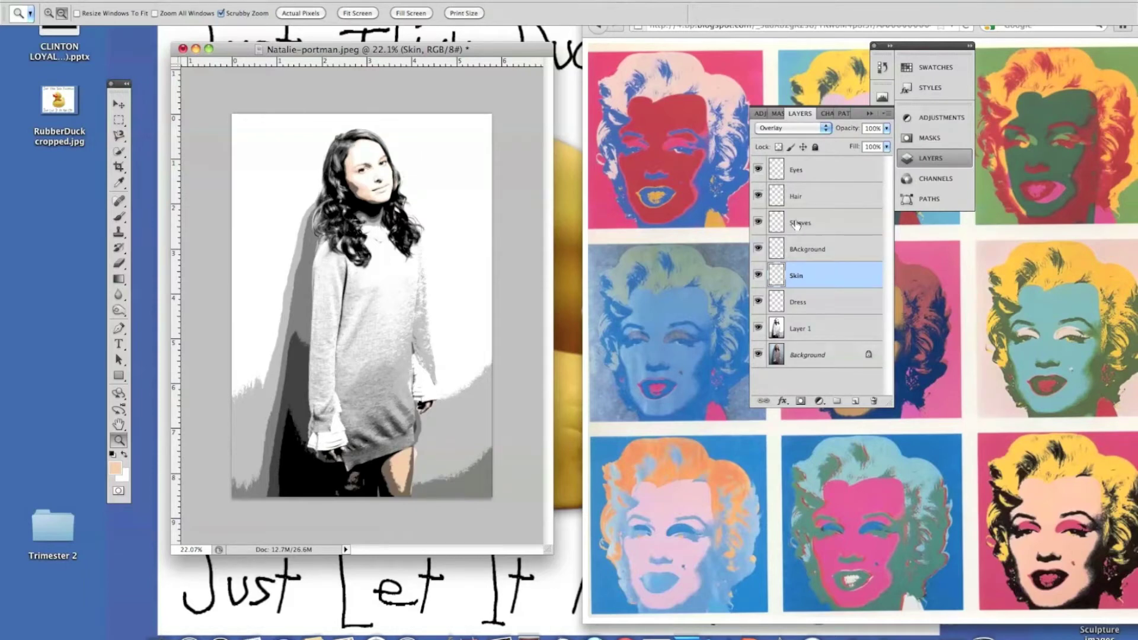
pyautogui.click(782, 129)
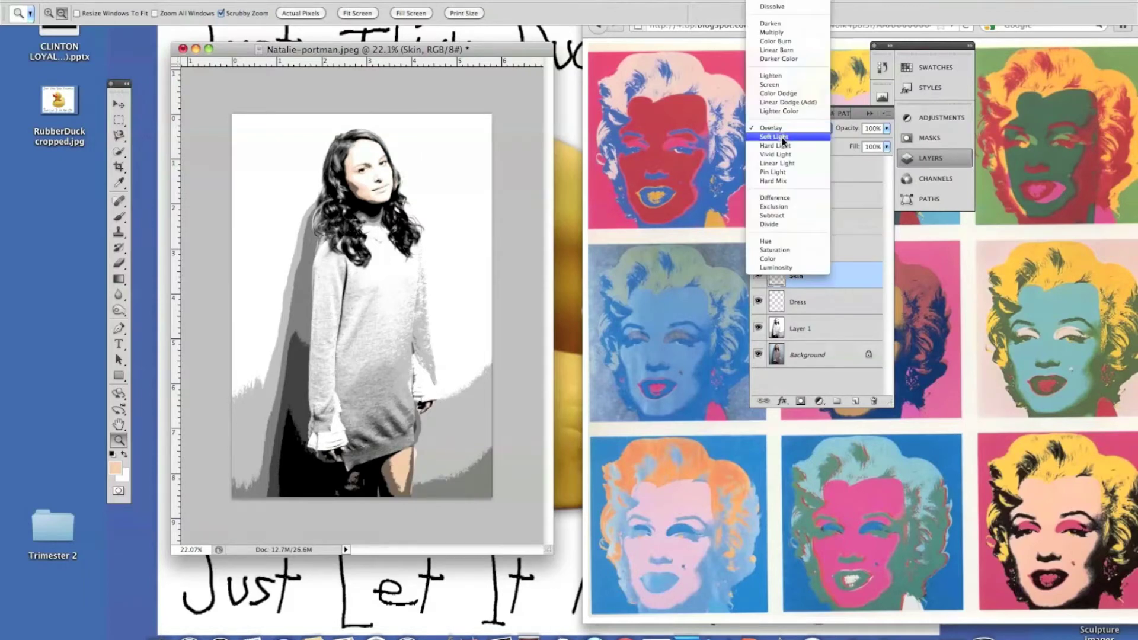
pyautogui.click(781, 137)
pyautogui.click(774, 129)
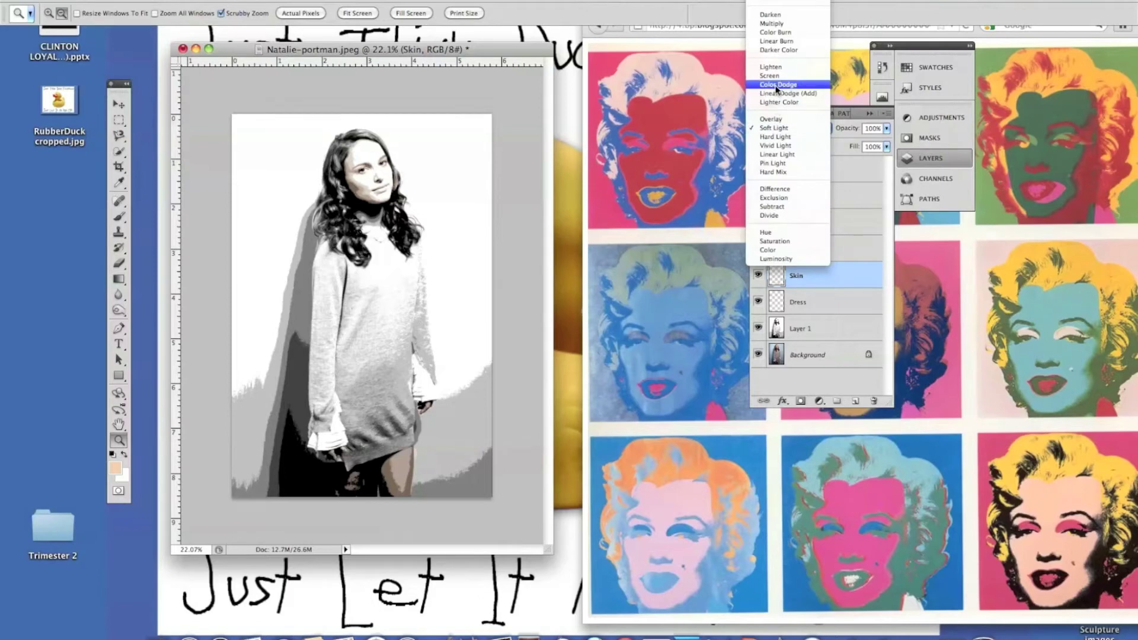
pyautogui.click(778, 85)
pyautogui.click(786, 132)
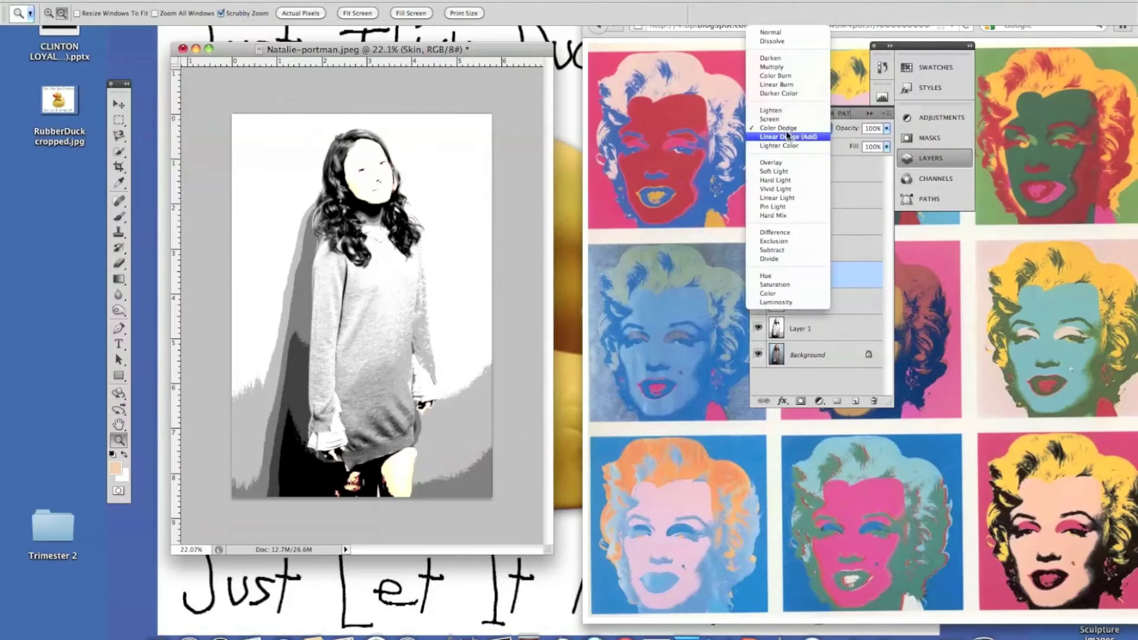
pyautogui.click(772, 67)
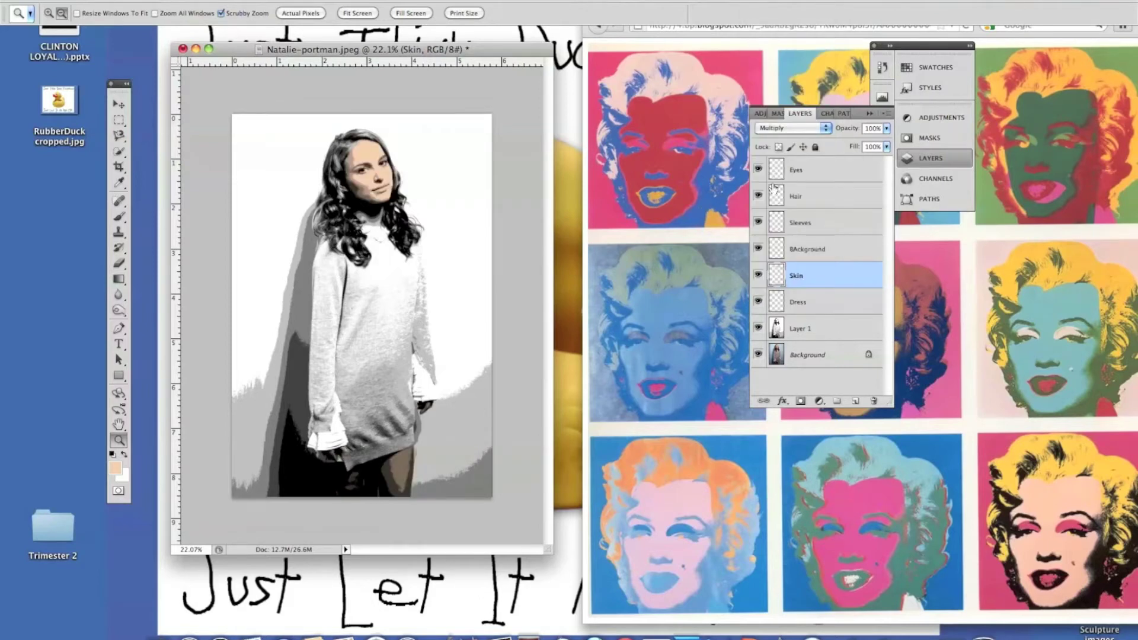
# Step: Sample a reference colour and adjust it in the Color panel to yellow R 254, G 241, B 97
pyautogui.press('b')
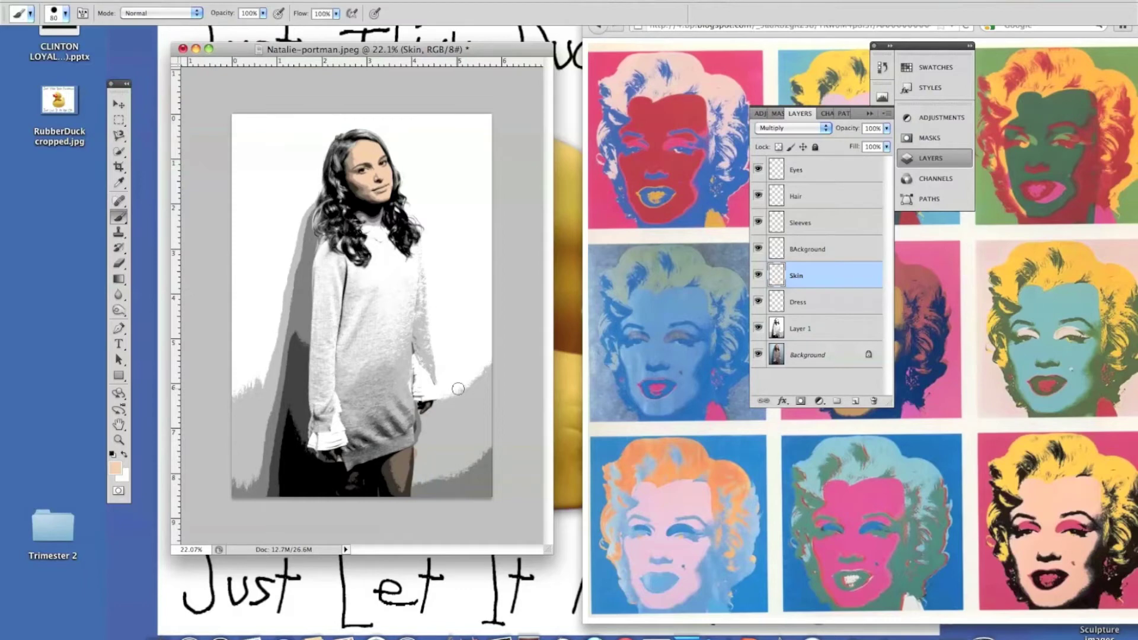
pyautogui.press('e')
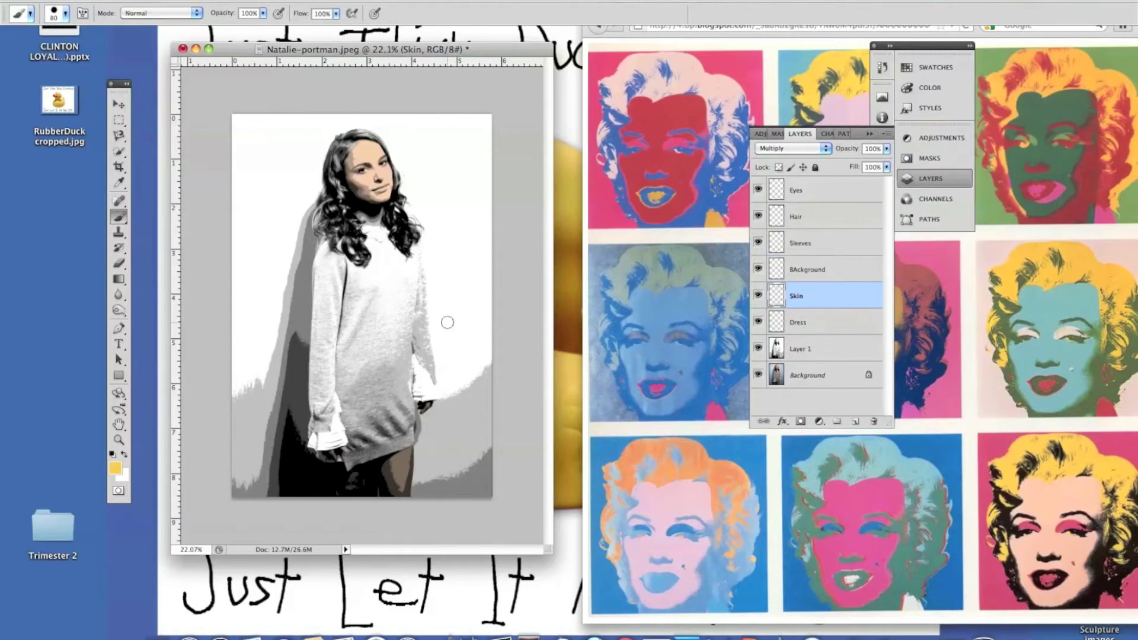
pyautogui.press('i')
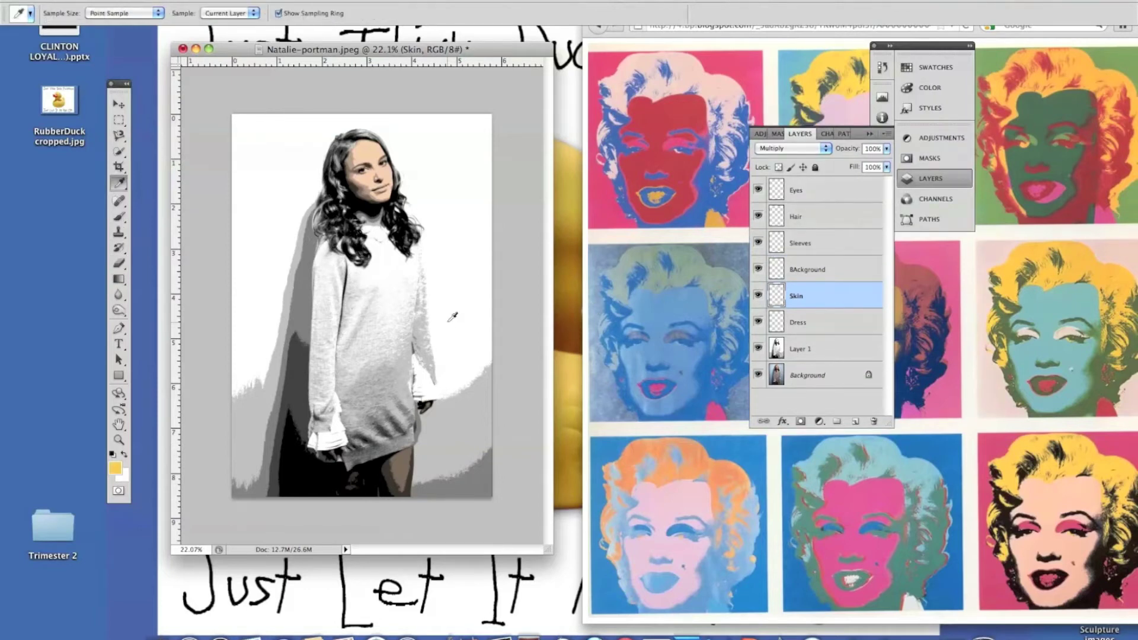
pyautogui.moveTo(449, 310); pyautogui.dragTo(1014, 477)
pyautogui.click(933, 86)
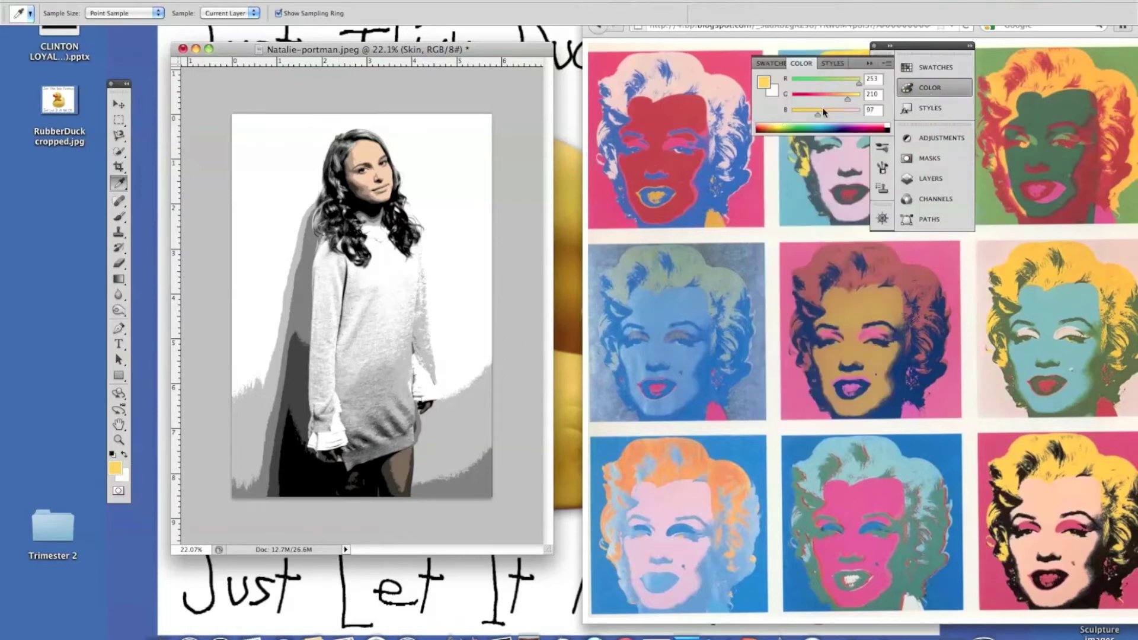
pyautogui.click(783, 123)
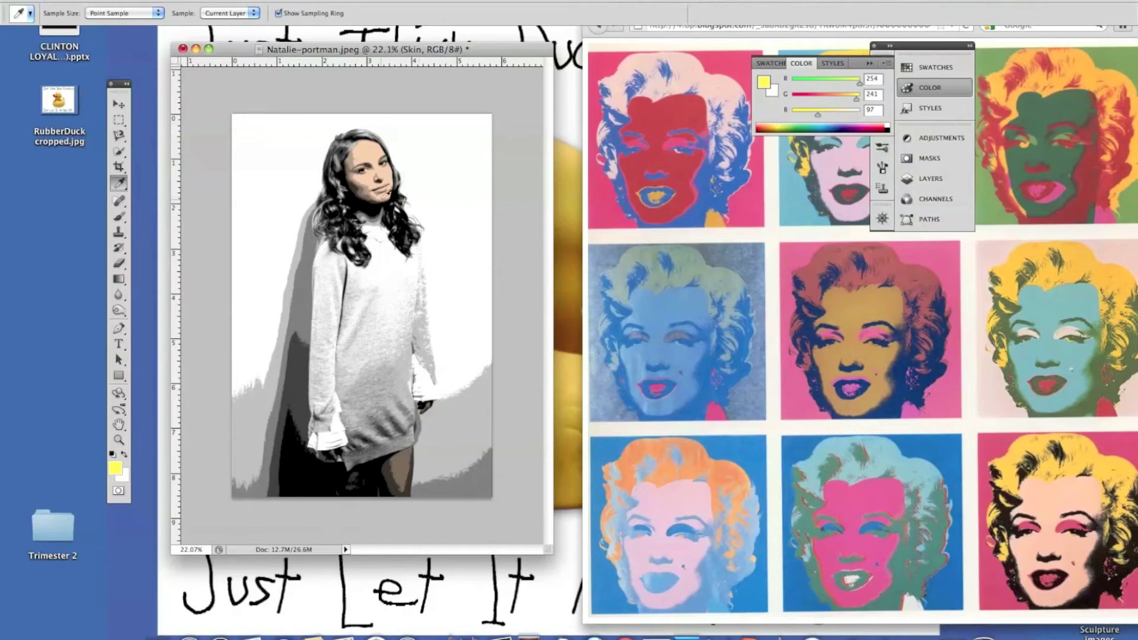
# Step: Zoom in on the portrait, set a size 45 brush and select the Hair layer
pyautogui.press('b')
pyautogui.press('z')
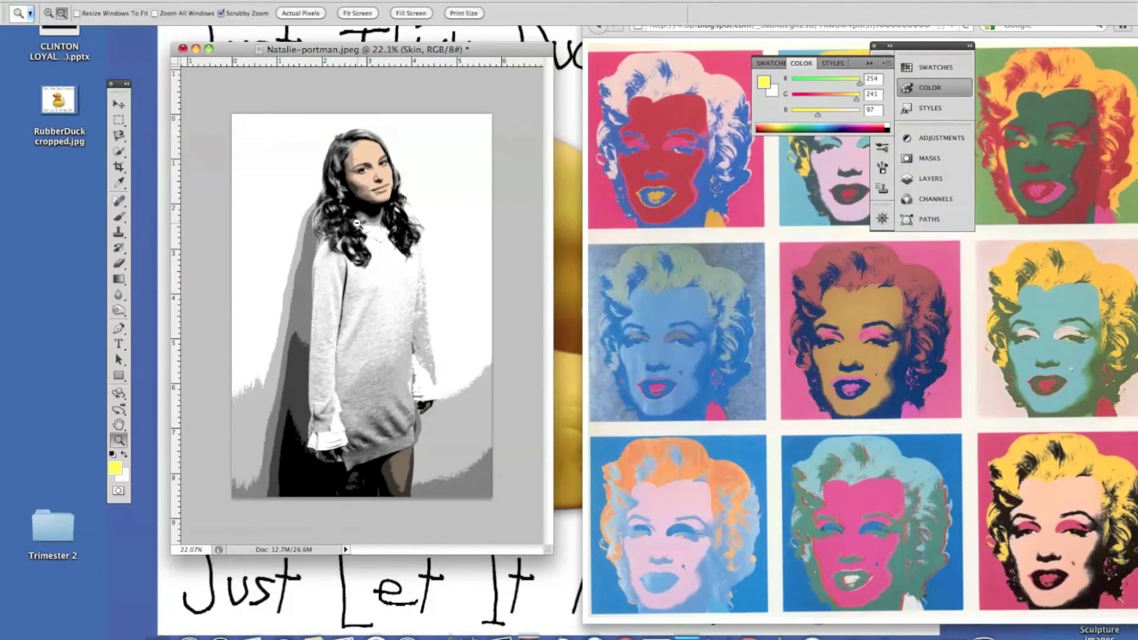
pyautogui.moveTo(401, 253); pyautogui.dragTo(415, 249)
pyautogui.moveTo(382, 173); pyautogui.dragTo(378, 234)
pyautogui.press('b')
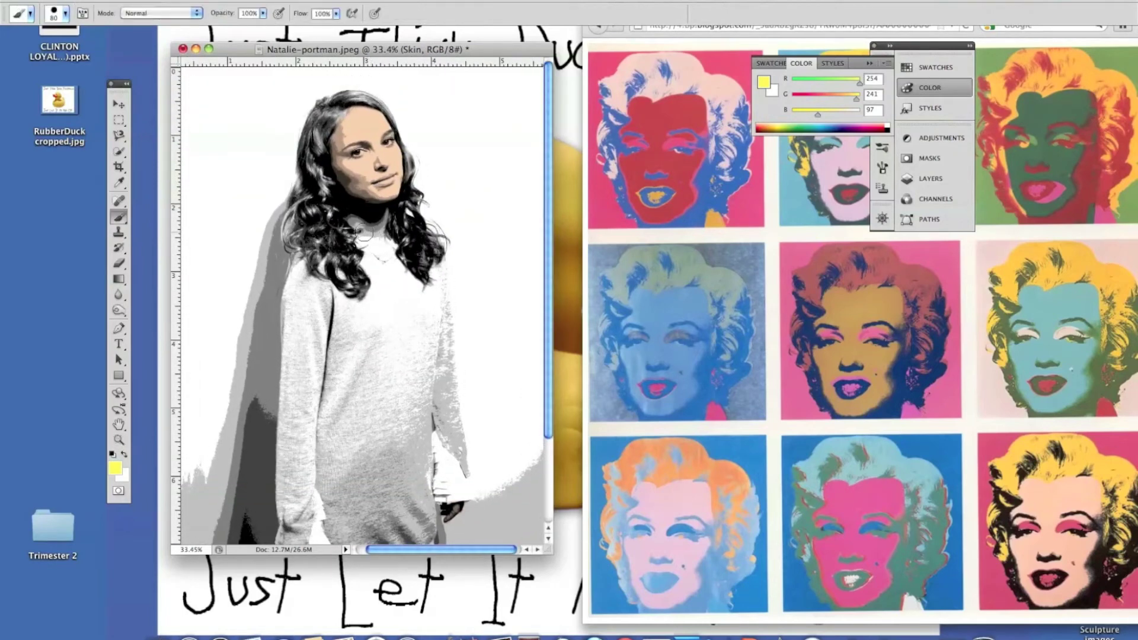
pyautogui.press('[')
pyautogui.press('[')
pyautogui.press('[')
pyautogui.press('[')
pyautogui.click(923, 179)
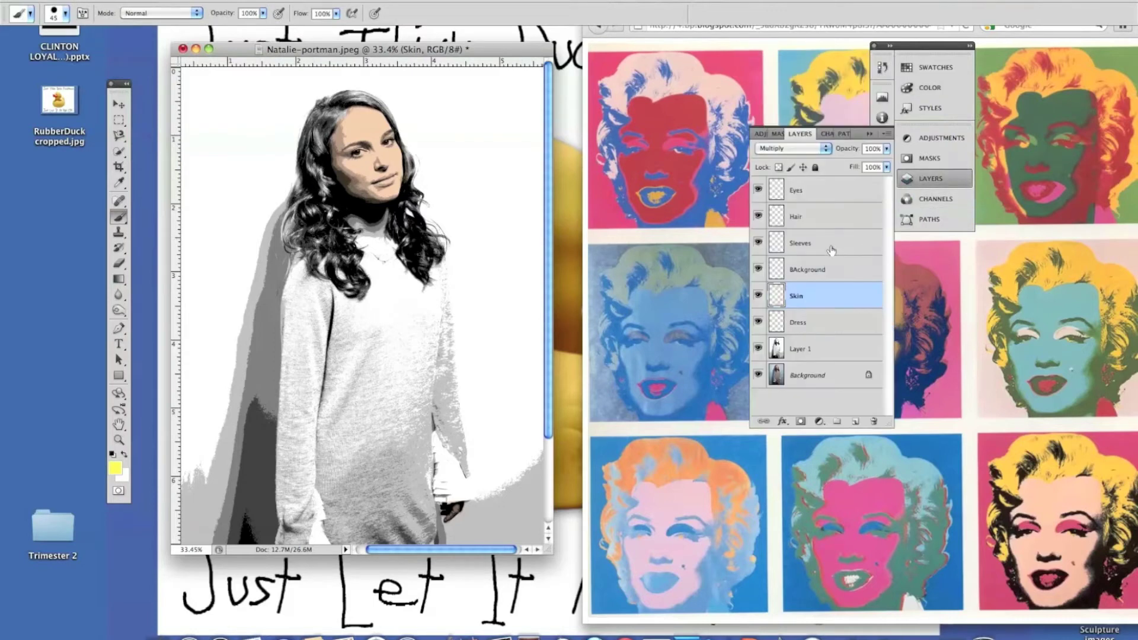
pyautogui.click(815, 220)
# Step: Paint yellow over the top, right strand, lower right tip and left strand of the hair
pyautogui.moveTo(311, 200)
pyautogui.mouseDown()
pyautogui.moveTo(285, 233)
pyautogui.moveTo(297, 246)
pyautogui.moveTo(314, 159)
pyautogui.moveTo(339, 111)
pyautogui.moveTo(324, 102)
pyautogui.moveTo(298, 155)
pyautogui.moveTo(298, 186)
pyautogui.moveTo(328, 111)
pyautogui.moveTo(306, 129)
pyautogui.moveTo(339, 96)
pyautogui.moveTo(380, 105)
pyautogui.moveTo(338, 109)
pyautogui.moveTo(391, 108)
pyautogui.moveTo(380, 108)
pyautogui.moveTo(409, 173)
pyautogui.mouseUp()
pyautogui.press('[')
pyautogui.press('[')
pyautogui.press('[')
pyautogui.press('[')
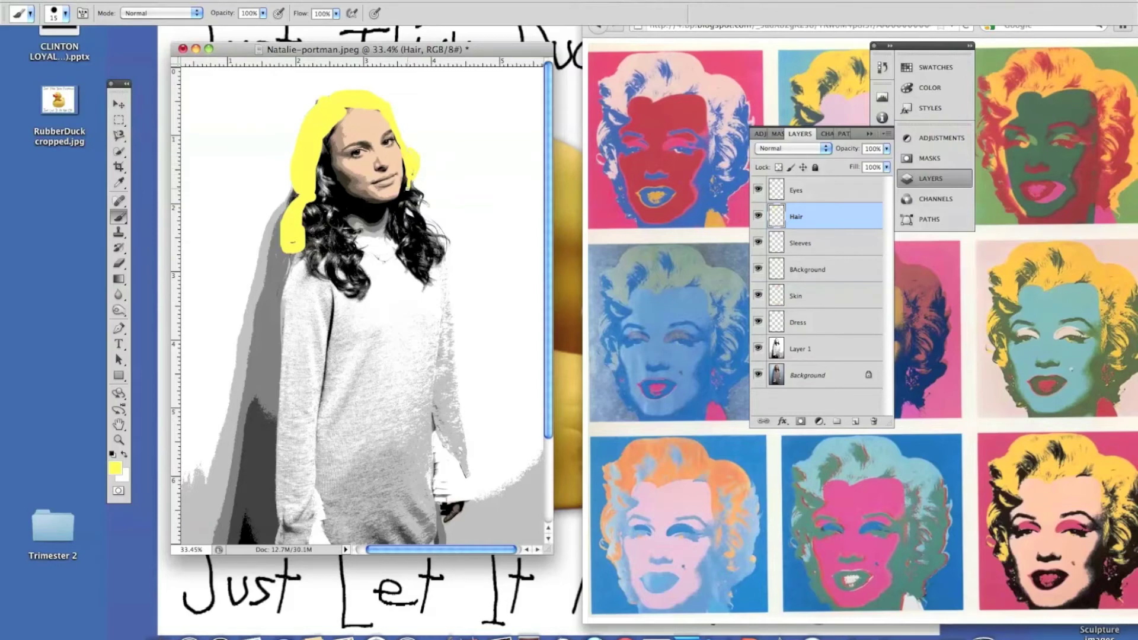
pyautogui.press(']')
pyautogui.press(']')
pyautogui.moveTo(414, 210)
pyautogui.mouseDown()
pyautogui.moveTo(398, 213)
pyautogui.moveTo(394, 237)
pyautogui.moveTo(396, 215)
pyautogui.moveTo(391, 229)
pyautogui.moveTo(409, 187)
pyautogui.moveTo(420, 196)
pyautogui.moveTo(409, 205)
pyautogui.moveTo(417, 224)
pyautogui.moveTo(404, 228)
pyautogui.moveTo(418, 282)
pyautogui.moveTo(420, 223)
pyautogui.moveTo(444, 243)
pyautogui.moveTo(436, 258)
pyautogui.moveTo(425, 253)
pyautogui.moveTo(423, 278)
pyautogui.moveTo(441, 252)
pyautogui.moveTo(407, 231)
pyautogui.mouseUp()
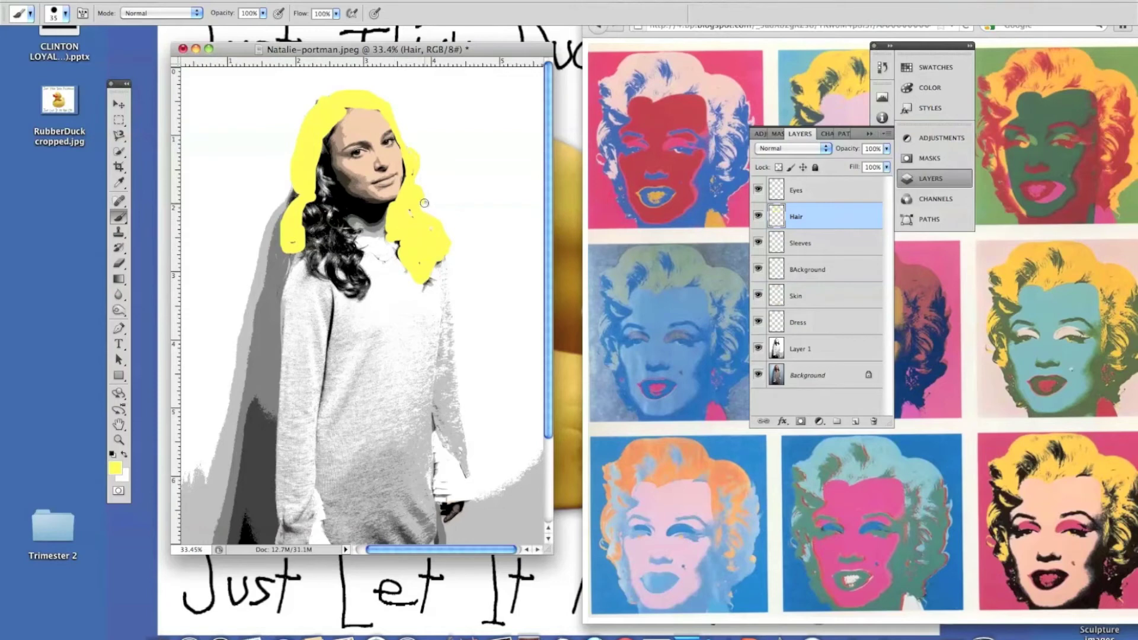
pyautogui.moveTo(425, 283)
pyautogui.mouseDown()
pyautogui.moveTo(439, 264)
pyautogui.moveTo(409, 270)
pyautogui.moveTo(396, 248)
pyautogui.mouseUp()
pyautogui.press(']')
pyautogui.press(']')
pyautogui.press(']')
pyautogui.press(']')
pyautogui.press(']')
pyautogui.moveTo(314, 178)
pyautogui.mouseDown()
pyautogui.moveTo(320, 157)
pyautogui.moveTo(305, 237)
pyautogui.moveTo(317, 261)
pyautogui.moveTo(327, 188)
pyautogui.moveTo(327, 272)
pyautogui.moveTo(350, 289)
pyautogui.moveTo(314, 270)
pyautogui.moveTo(311, 257)
pyautogui.moveTo(344, 266)
pyautogui.moveTo(358, 293)
pyautogui.moveTo(335, 218)
pyautogui.moveTo(337, 230)
pyautogui.mouseUp()
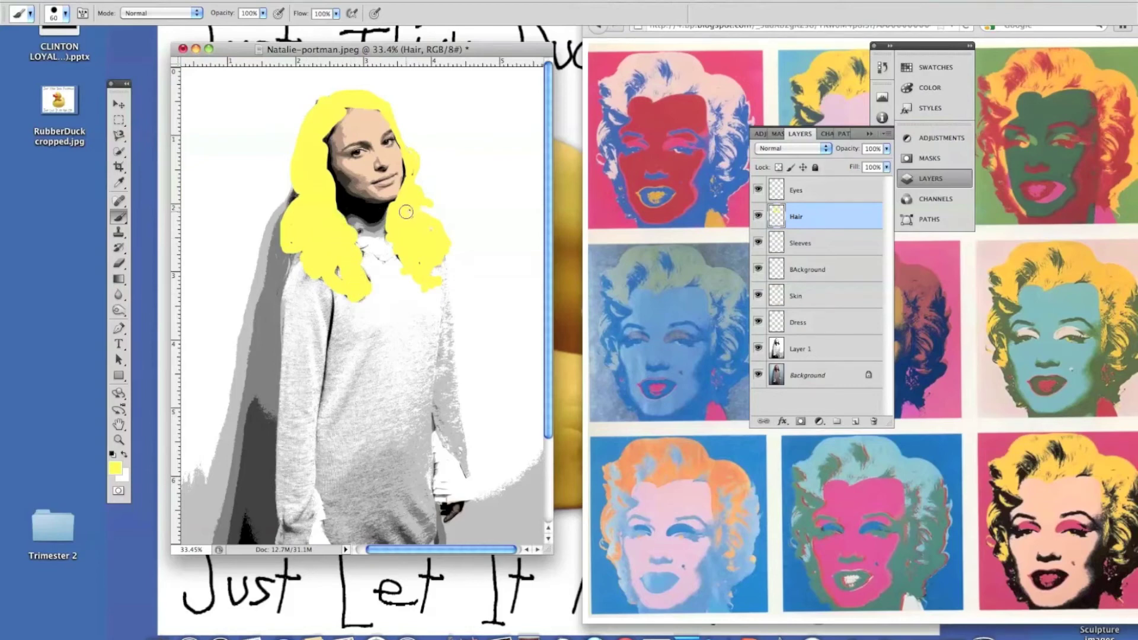
pyautogui.press('[')
# Step: Try Multiply, Overlay, Color Dodge and Pin Light on the Hair layer, settling on Multiply
pyautogui.click(796, 149)
pyautogui.click(785, 185)
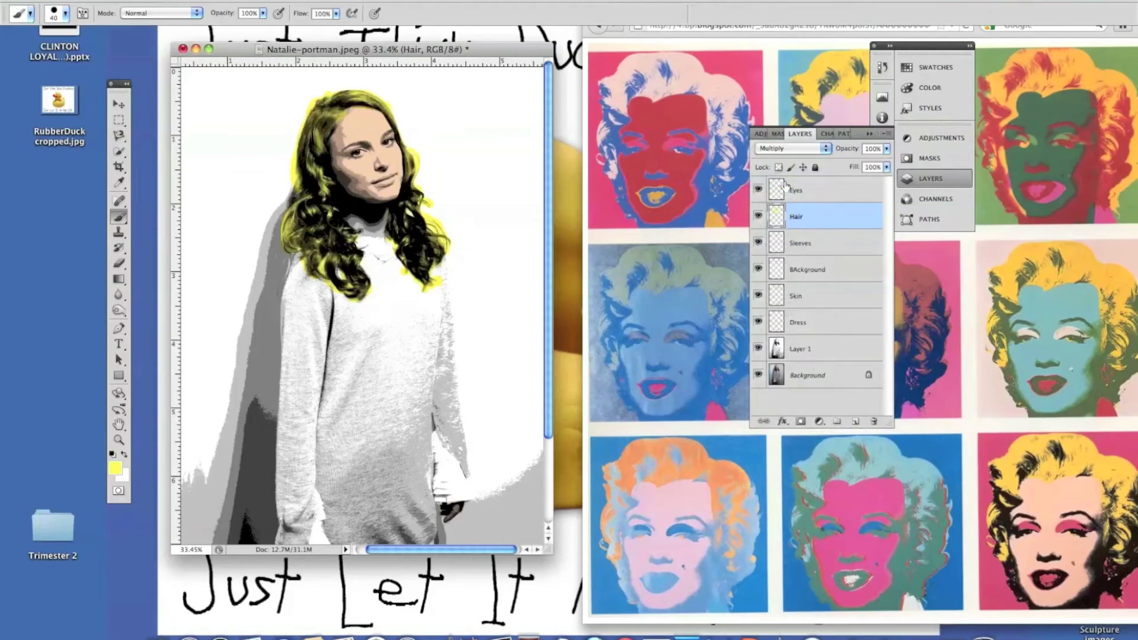
pyautogui.click(777, 151)
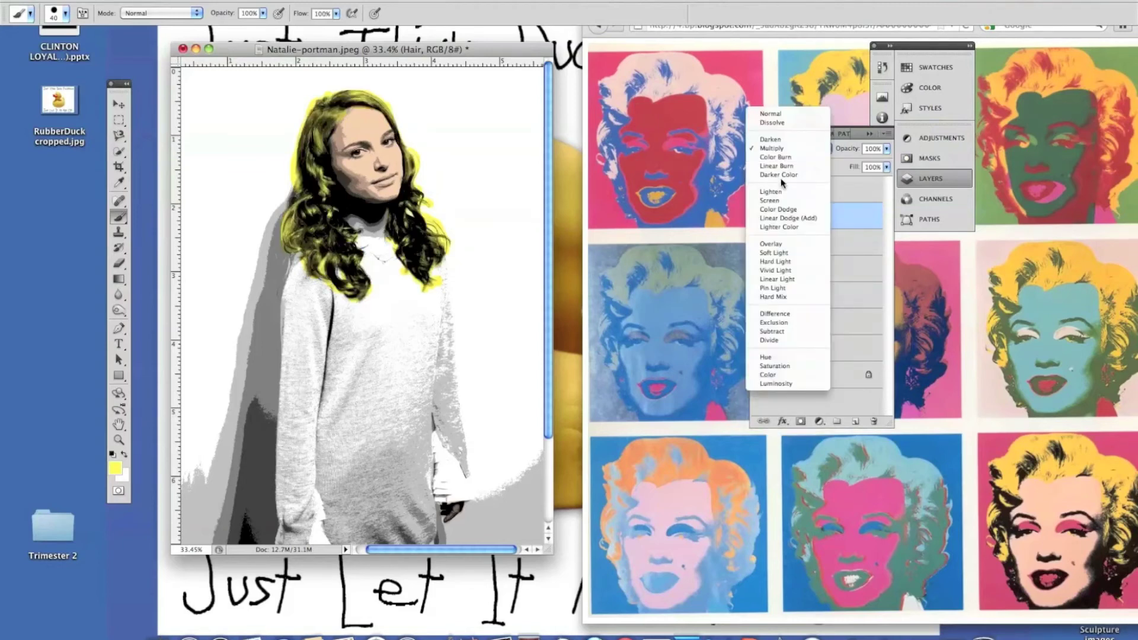
pyautogui.click(783, 248)
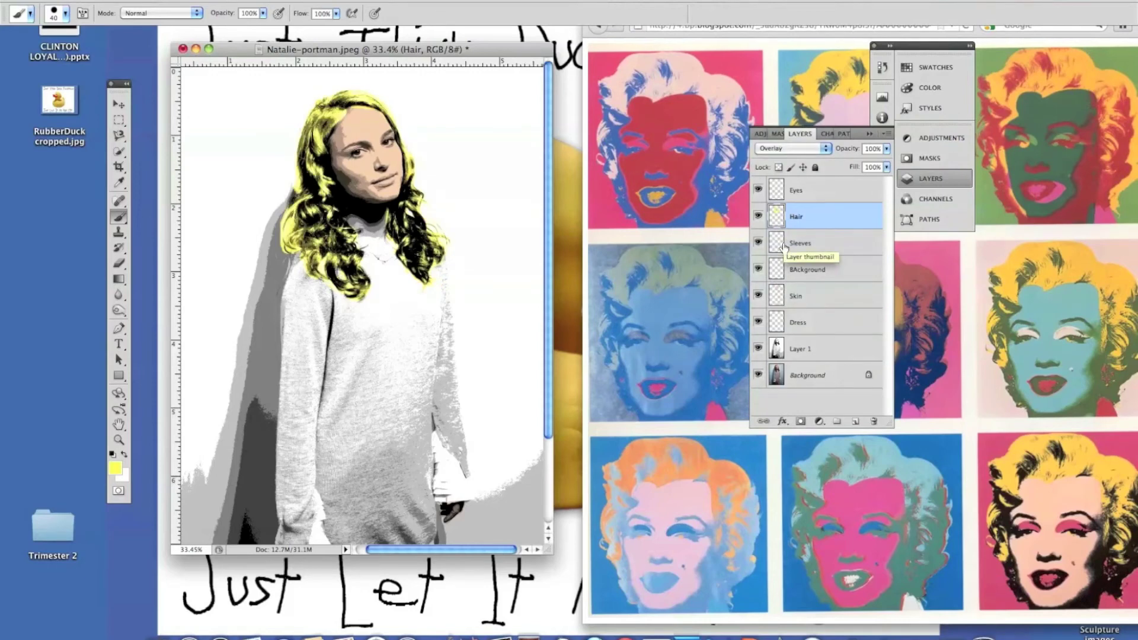
pyautogui.click(783, 144)
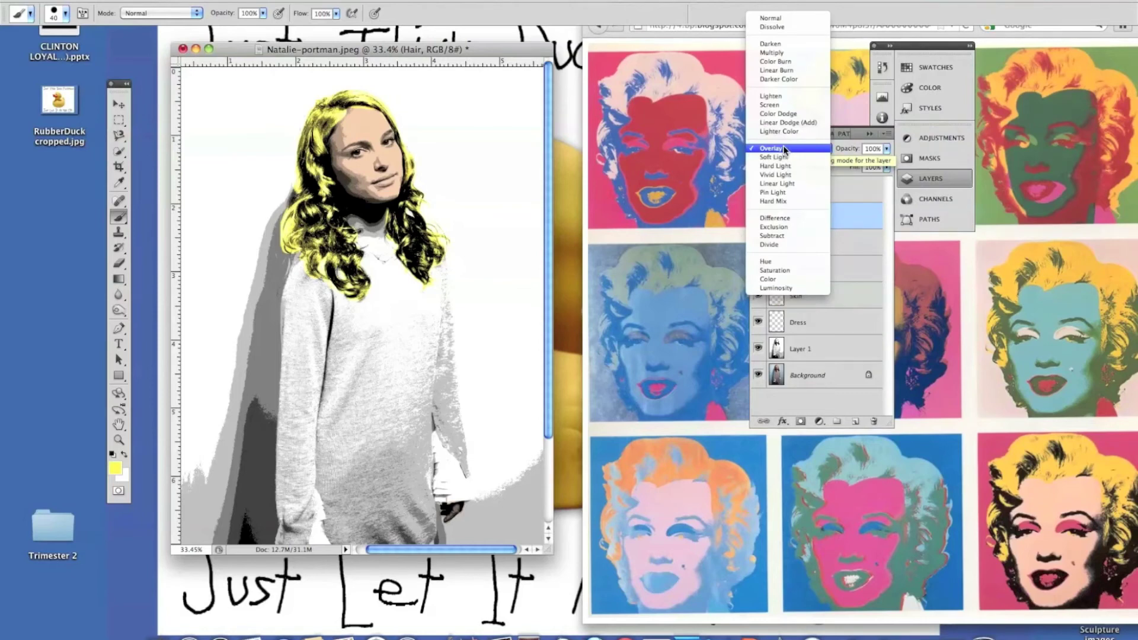
pyautogui.click(788, 114)
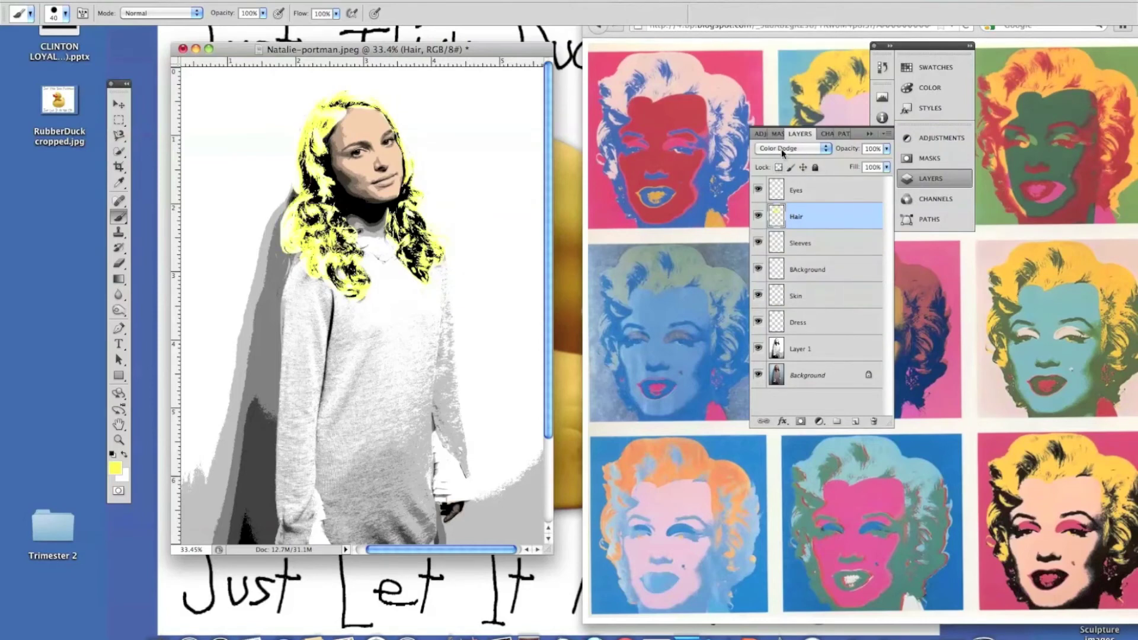
pyautogui.click(783, 149)
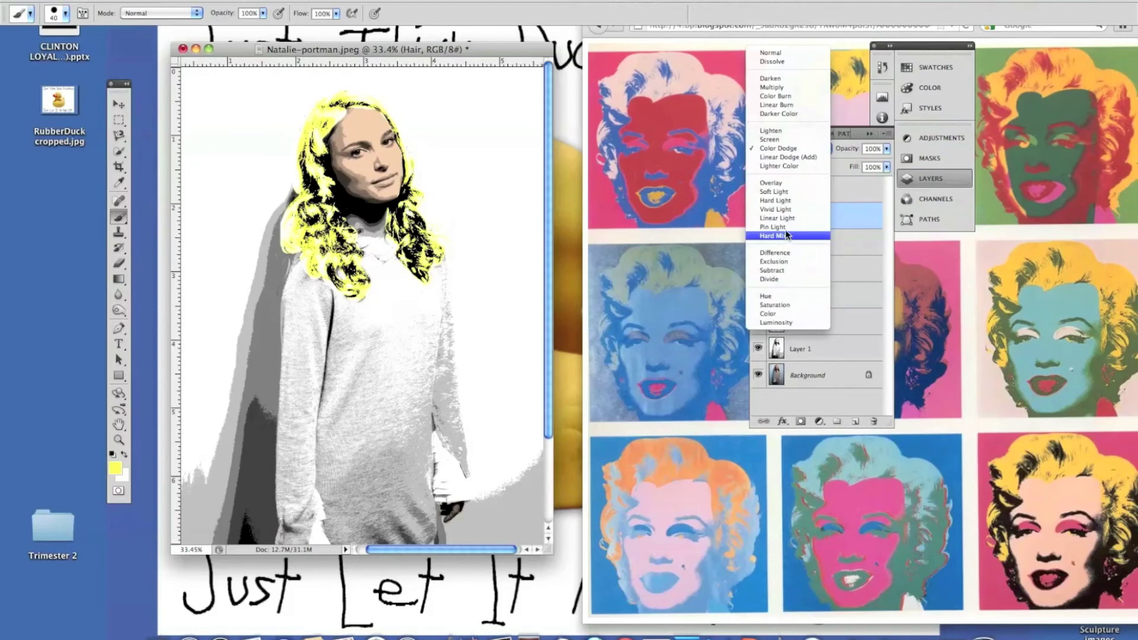
pyautogui.click(784, 228)
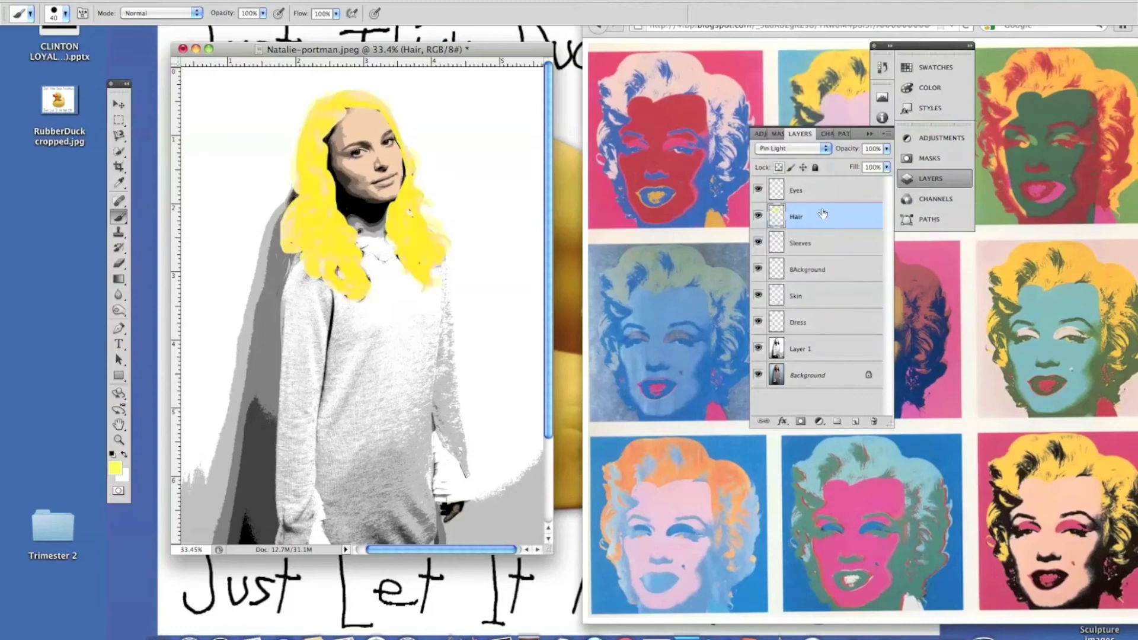
pyautogui.click(807, 149)
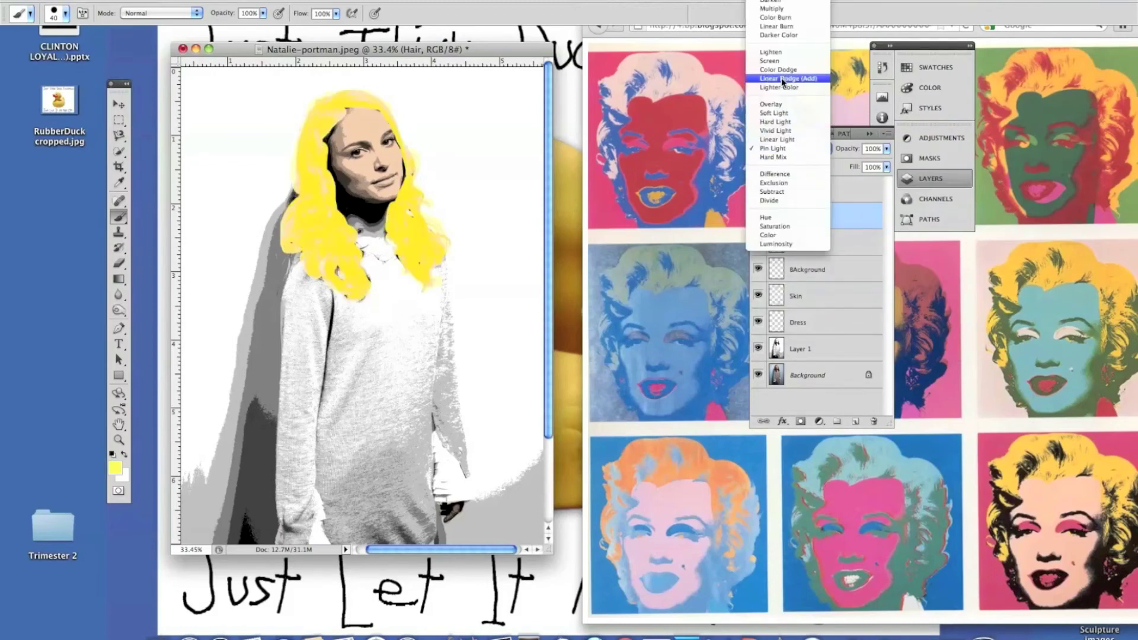
pyautogui.click(778, 104)
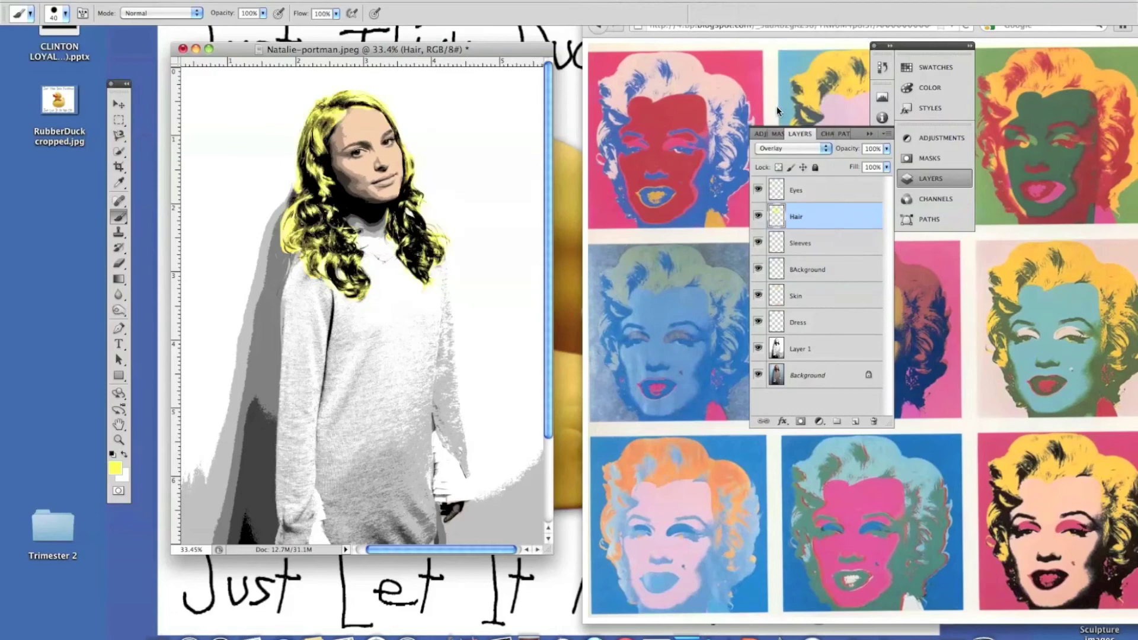
pyautogui.click(772, 149)
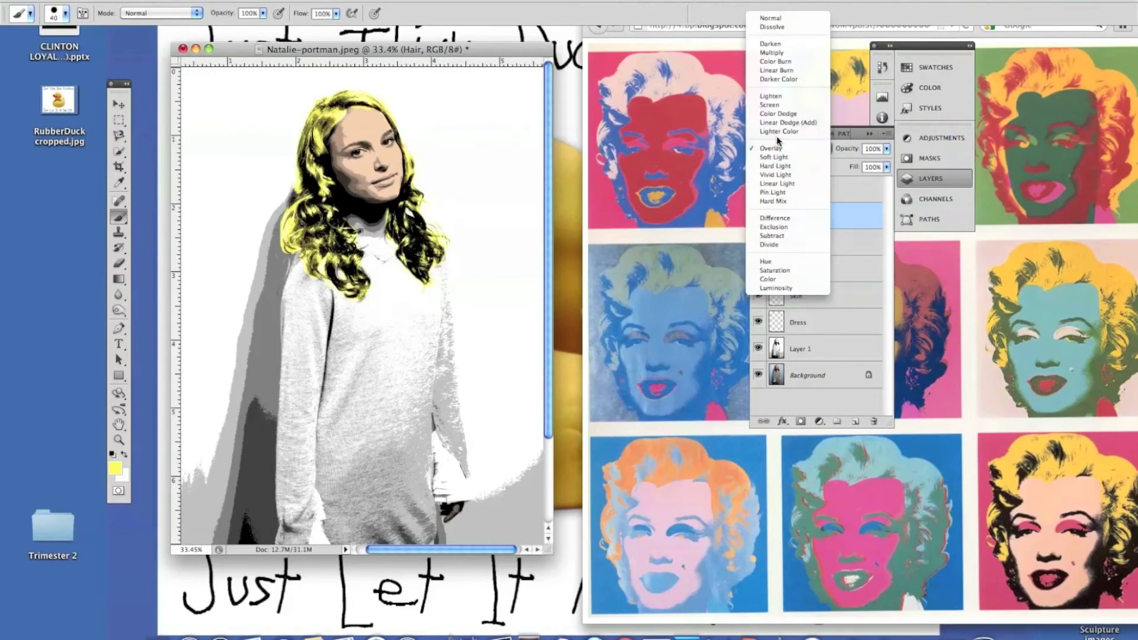
pyautogui.click(780, 53)
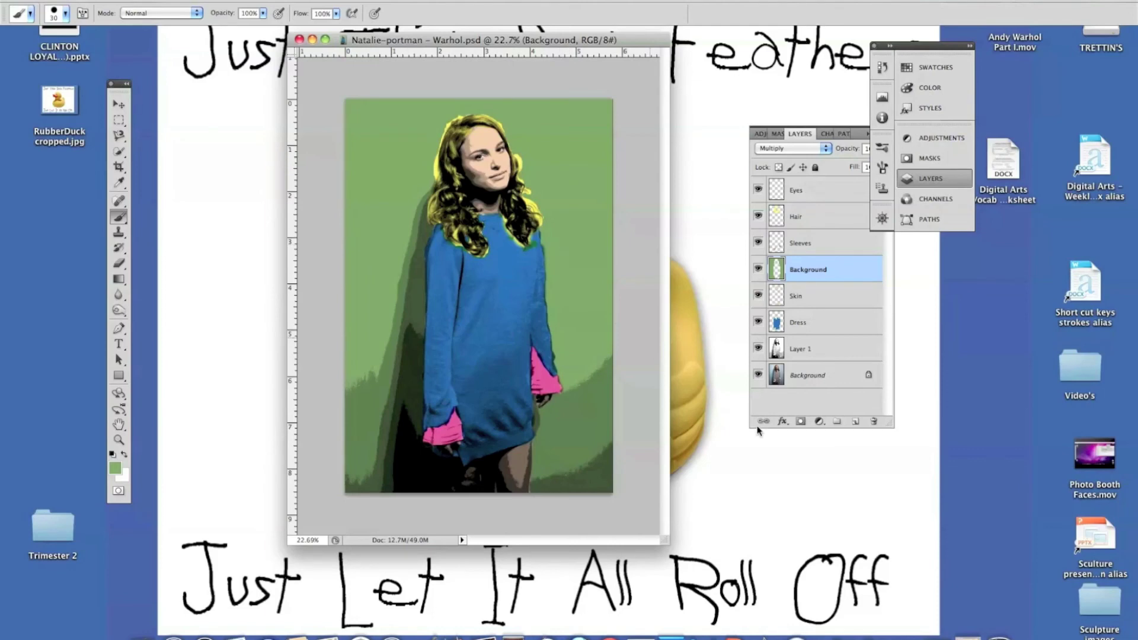
# Step: Bring the Marilyn reference browser window back in front from the Dock
pyautogui.click(908, 622)
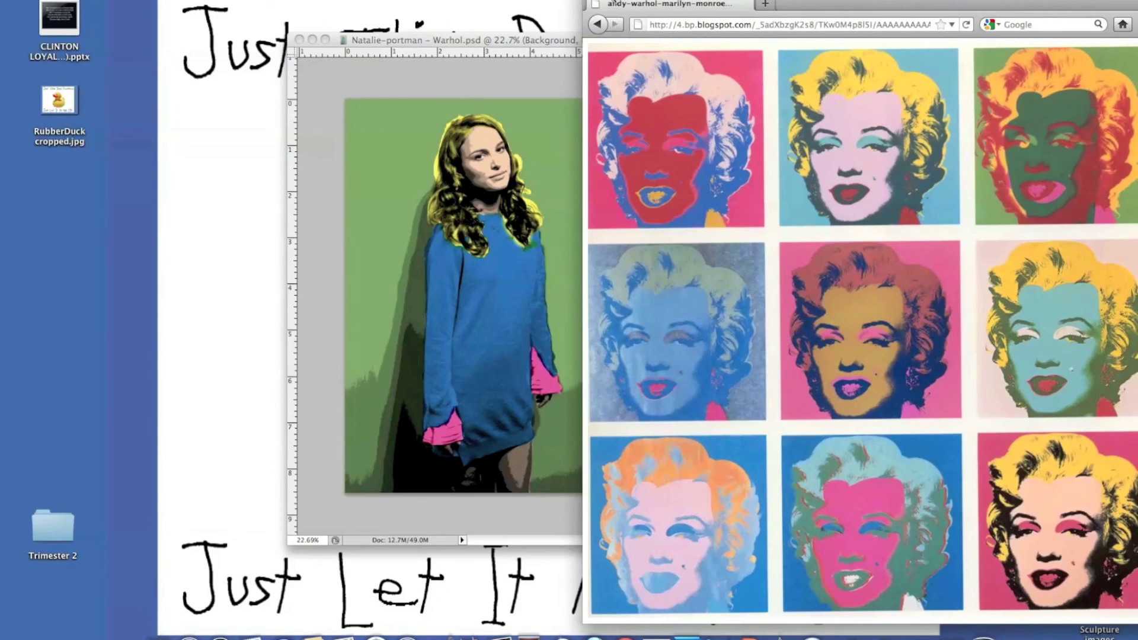
# Step: On the Eyes layer, sample the pink from Marilyn's eye makeup as the brush colour
pyautogui.click(492, 43)
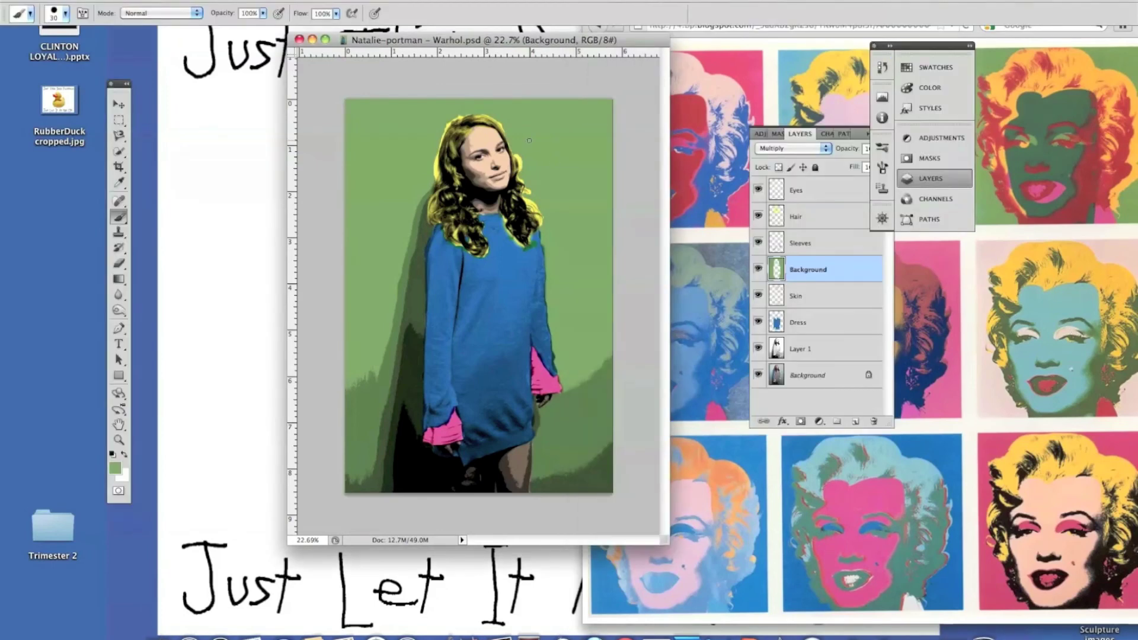
pyautogui.click(819, 198)
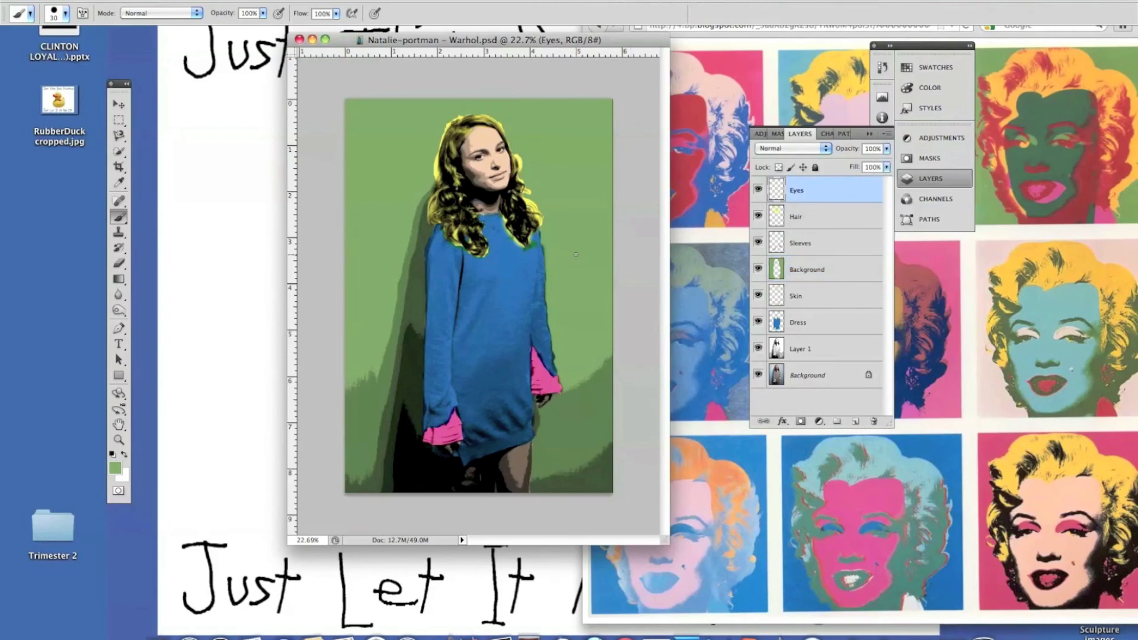
pyautogui.press('i')
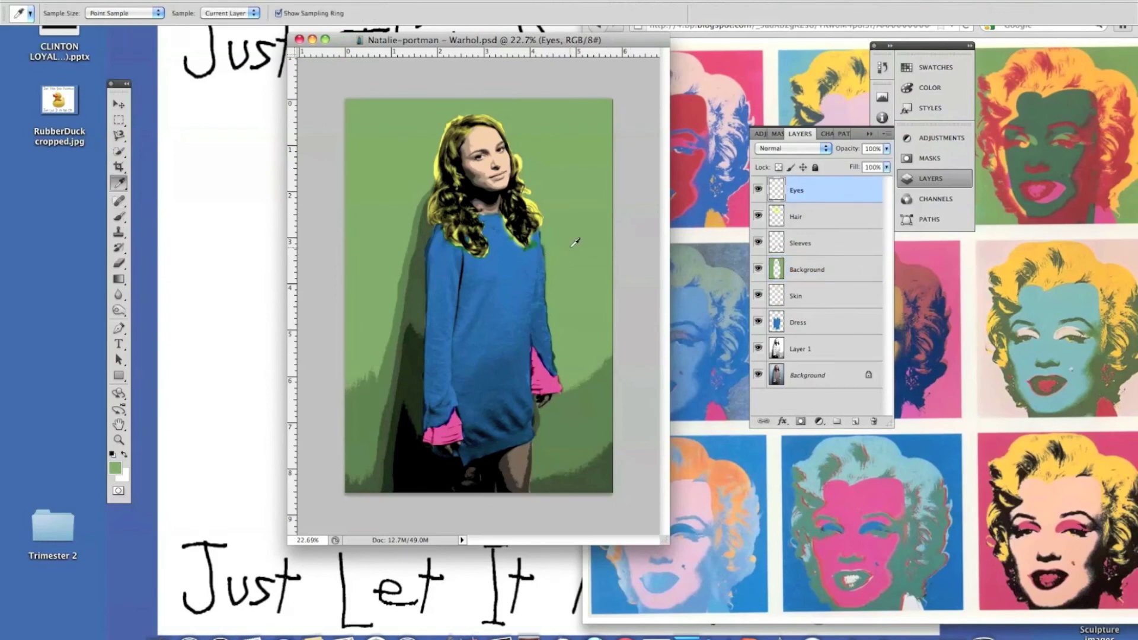
pyautogui.click(1030, 516)
pyautogui.press('b')
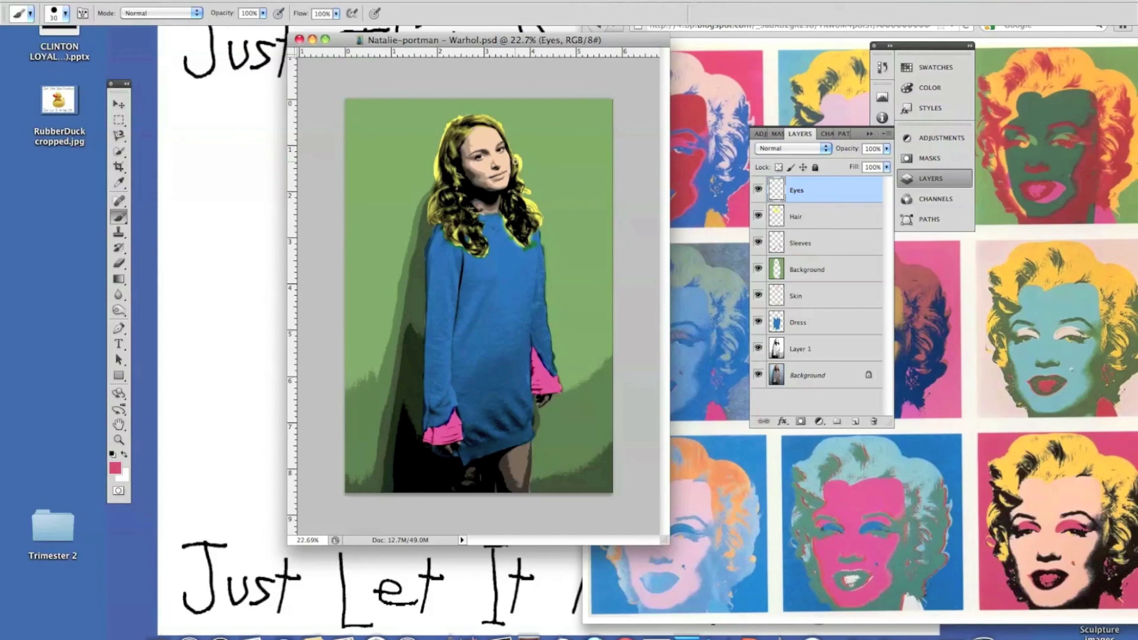
# Step: Zoom in on the eyes and brush pink eyeshadow over both upper eyelids
pyautogui.press('z')
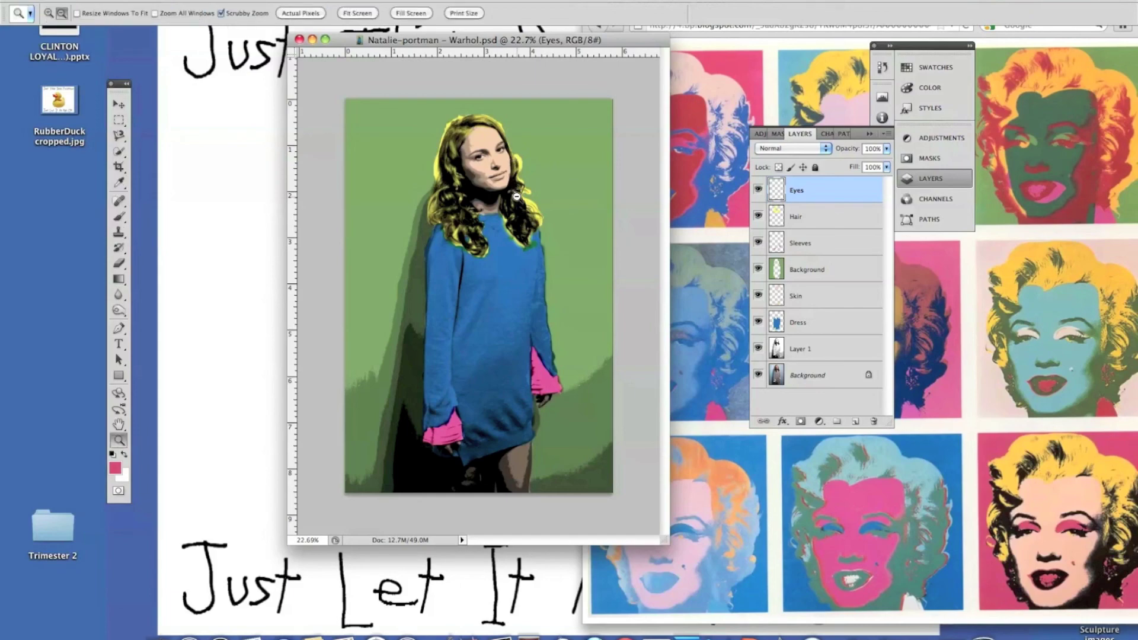
pyautogui.keyDown('alt'); pyautogui.click(495, 171); pyautogui.keyUp('alt')
pyautogui.moveTo(496, 171)
pyautogui.mouseDown()
pyautogui.moveTo(461, 163)
pyautogui.moveTo(463, 294)
pyautogui.mouseUp()
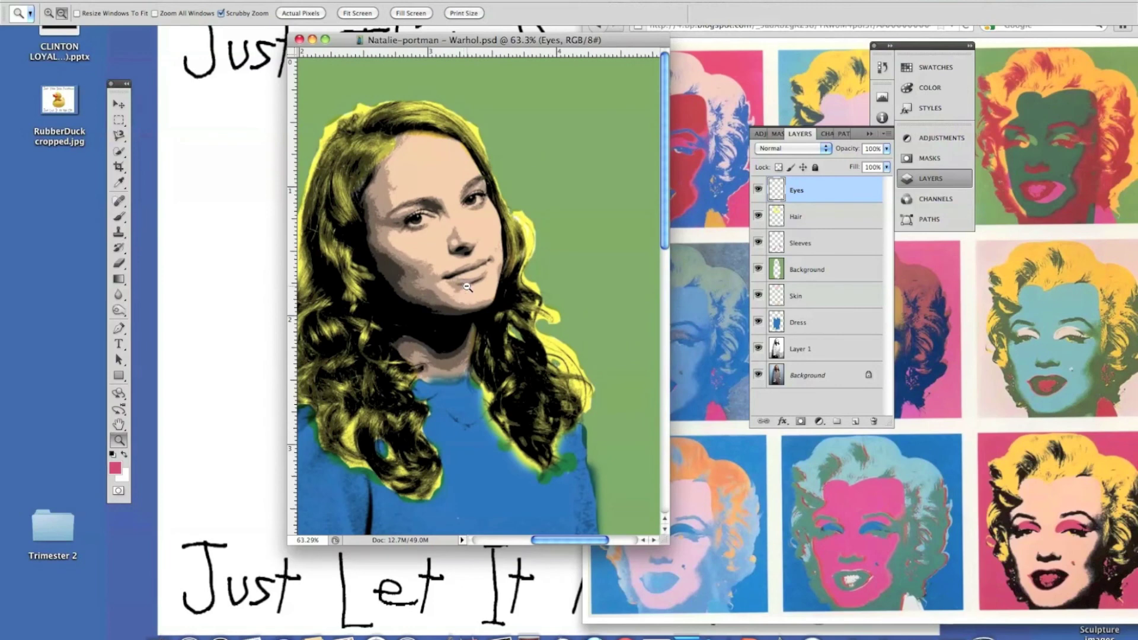
pyautogui.press('b')
pyautogui.press('[')
pyautogui.press('[')
pyautogui.press(']')
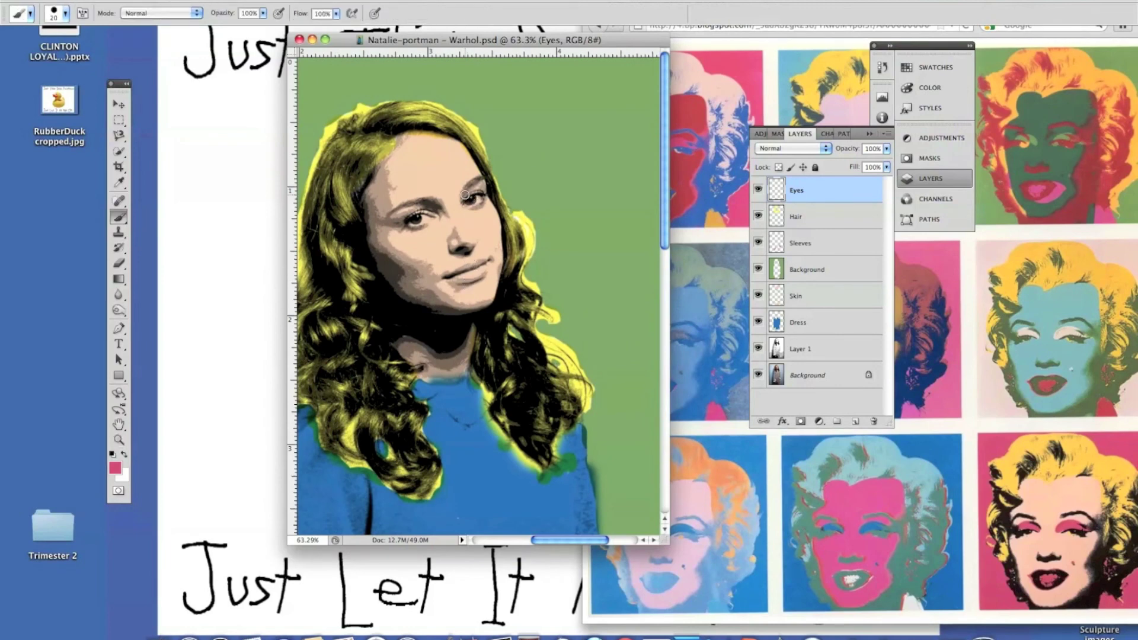
pyautogui.moveTo(466, 192)
pyautogui.mouseDown()
pyautogui.moveTo(483, 181)
pyautogui.moveTo(397, 211)
pyautogui.moveTo(413, 211)
pyautogui.mouseUp()
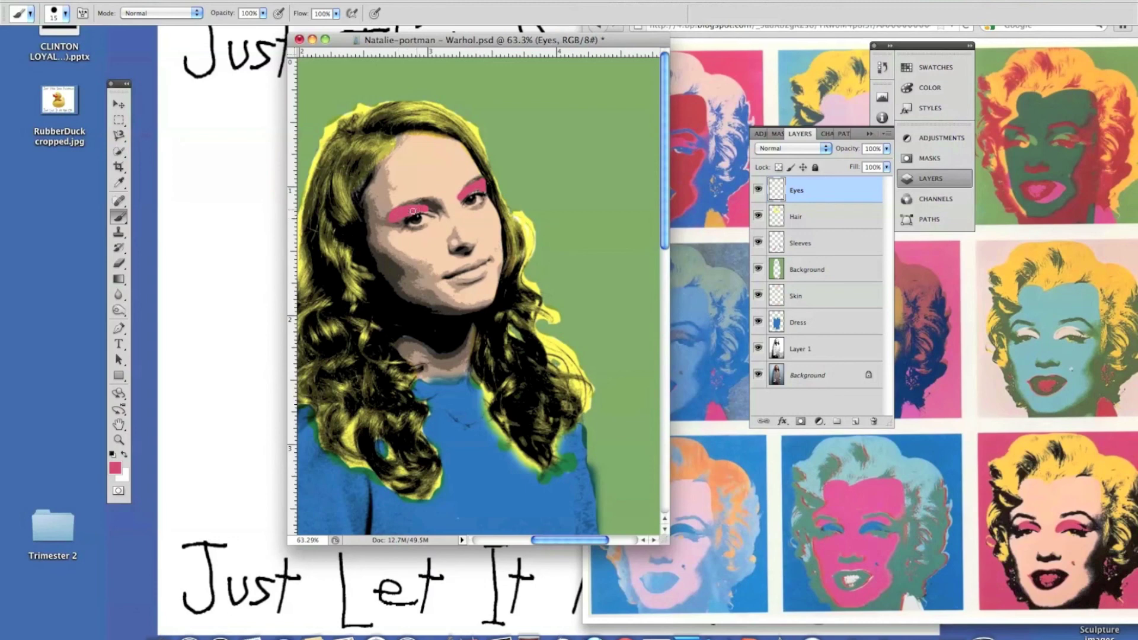
# Step: Switch the Eyes layer from Multiply to Overlay blending, then zoom out to the full portrait
pyautogui.click(791, 148)
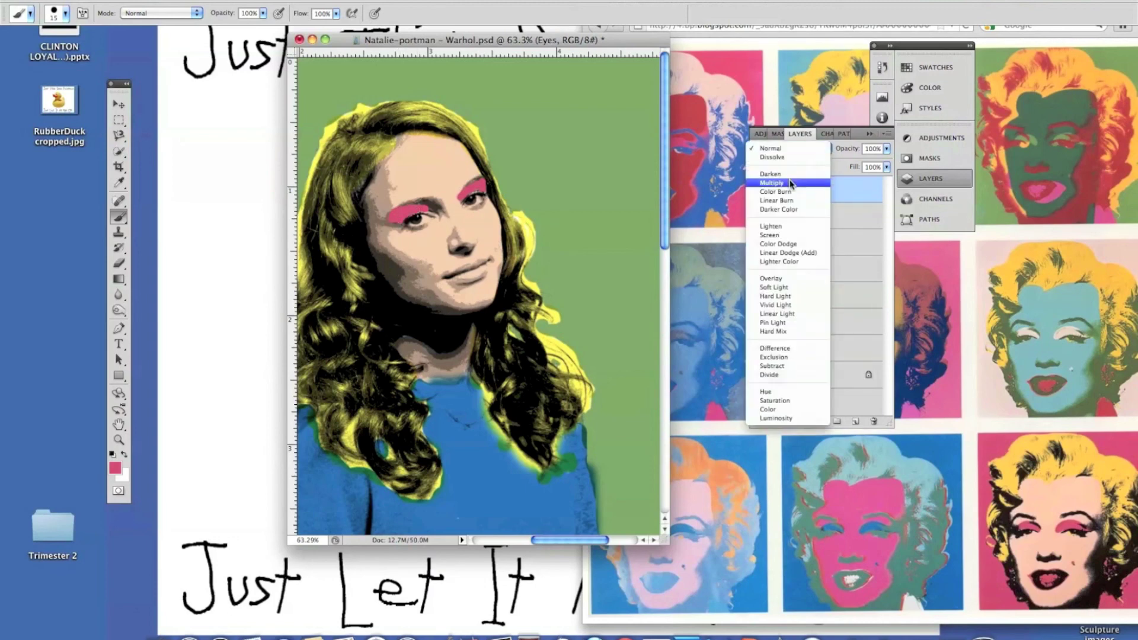
pyautogui.click(790, 183)
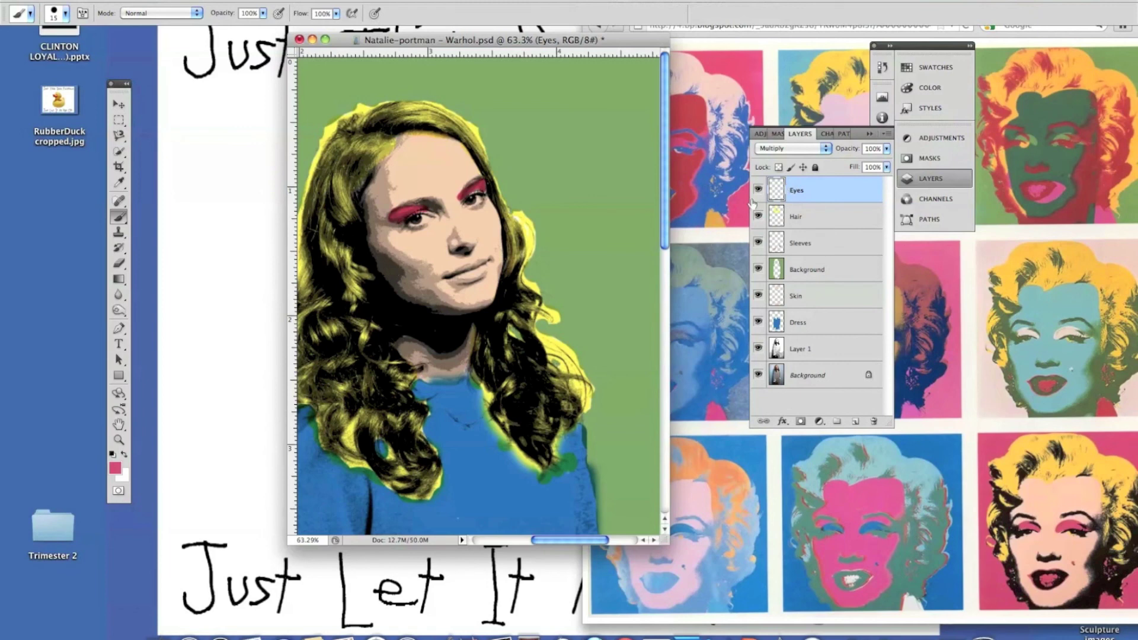
pyautogui.click(778, 149)
pyautogui.click(780, 243)
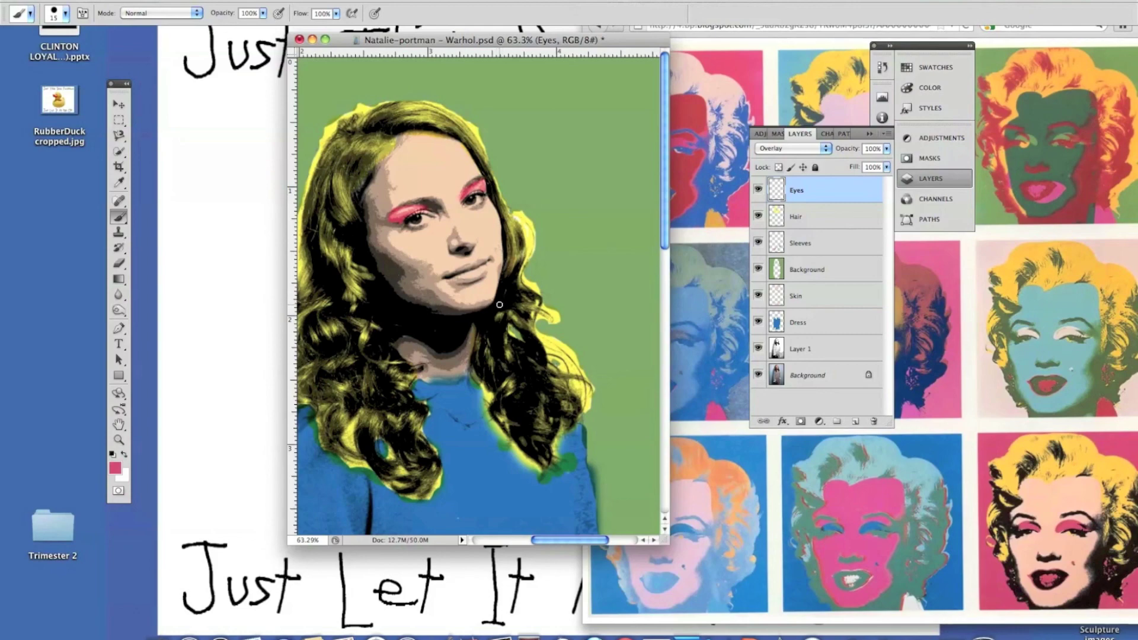
pyautogui.press('z')
pyautogui.moveTo(546, 353); pyautogui.dragTo(489, 296)
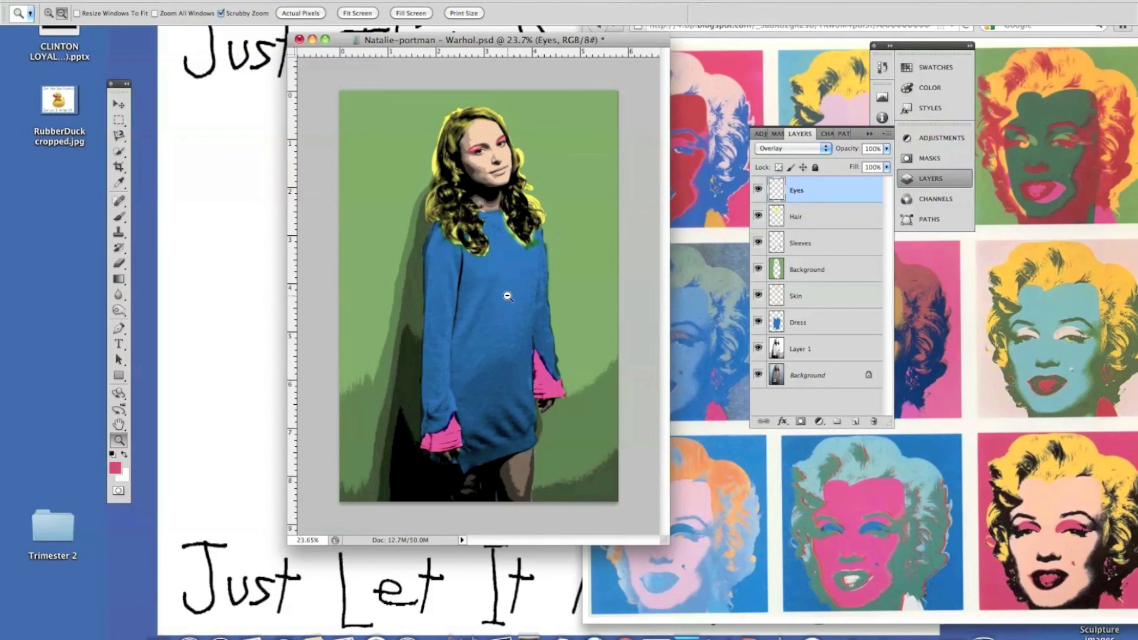